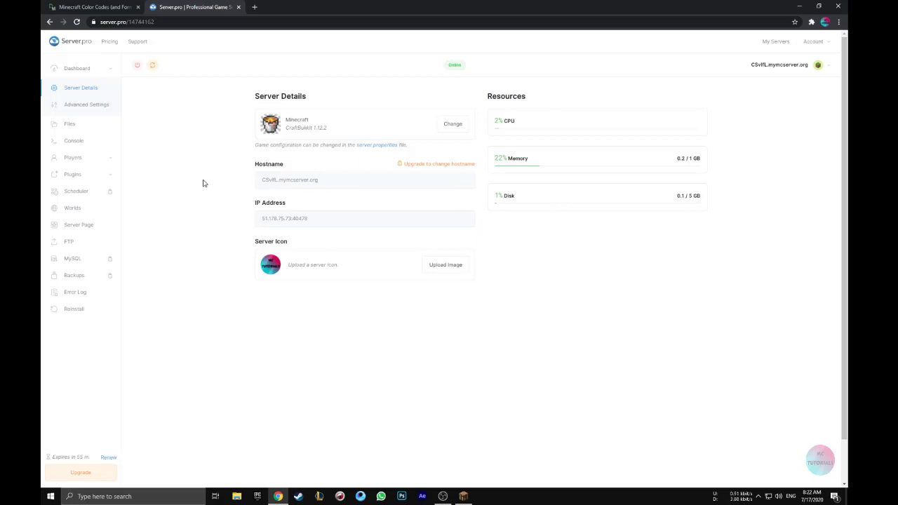
Open the list of installed plugins and examine the ProtocolLib and ServerListPlus-3.4.8-Universal entries
click(88, 175)
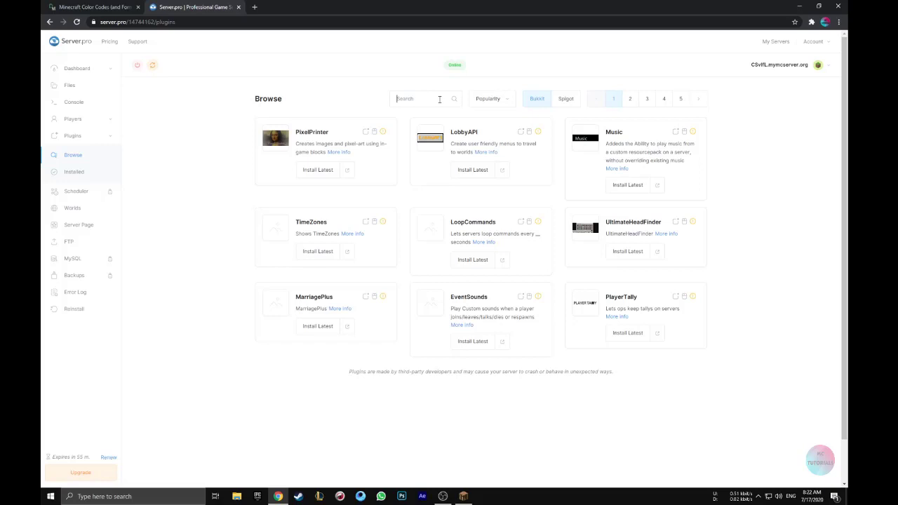
click(101, 169)
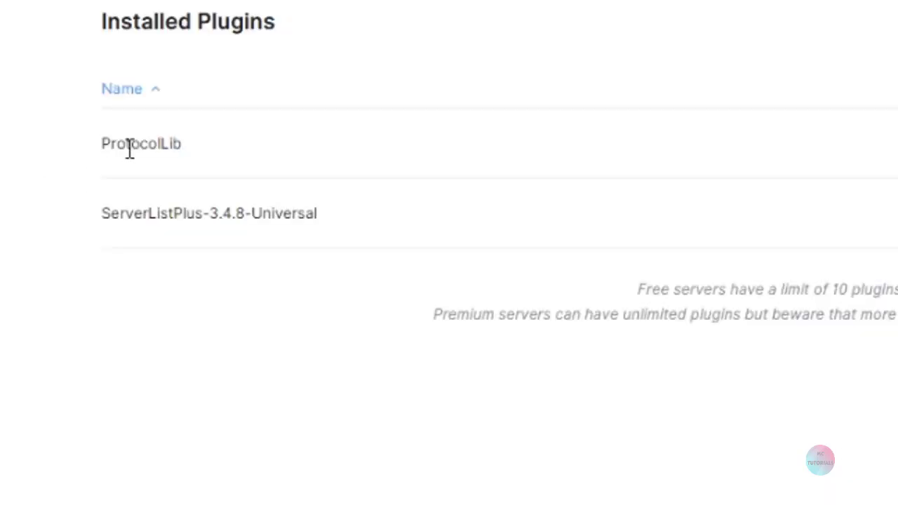
double_click(130, 151)
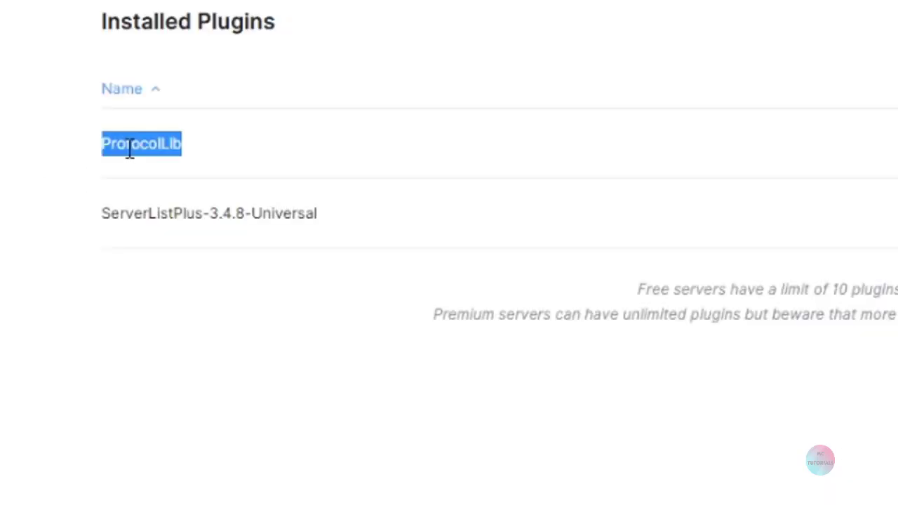
triple_click(224, 214)
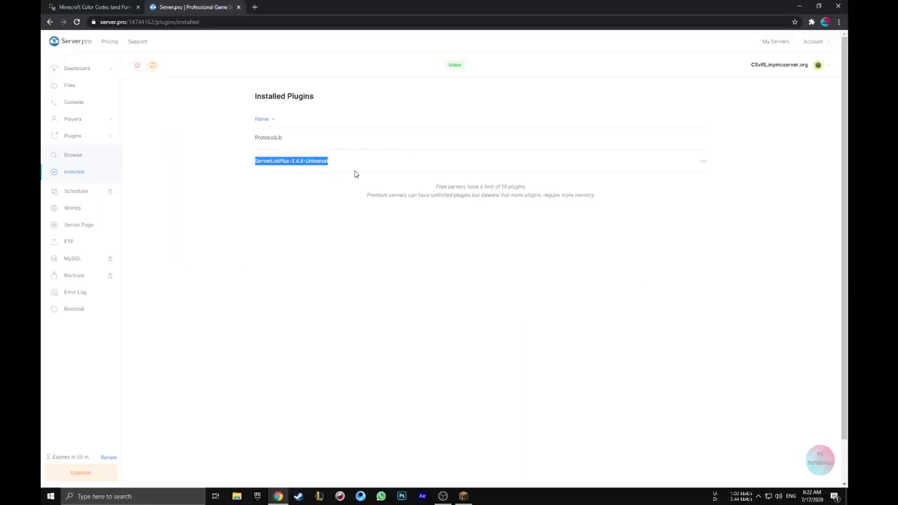
click(358, 170)
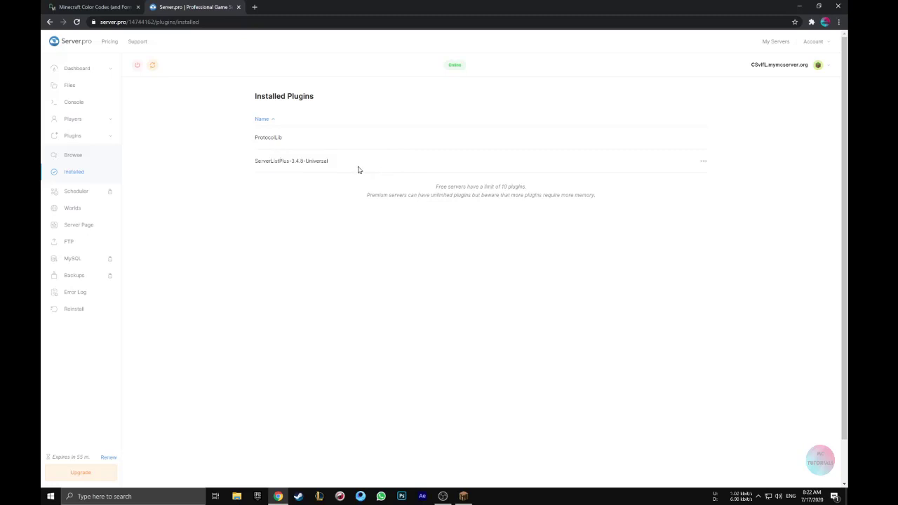
Go to the server's files and restart the server
click(88, 153)
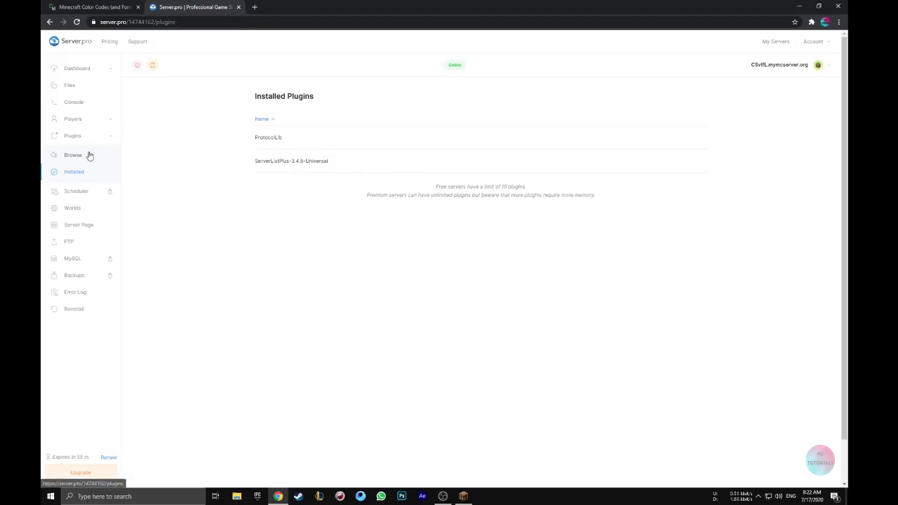
click(82, 85)
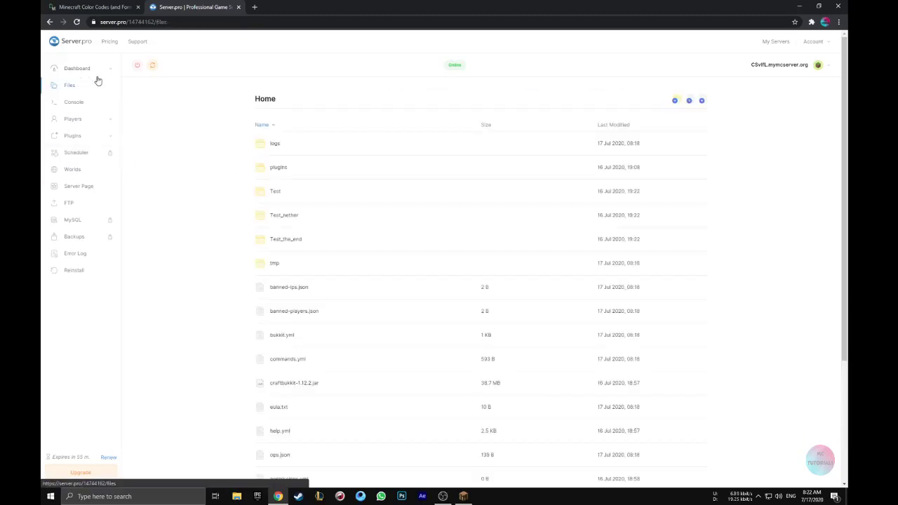
click(152, 69)
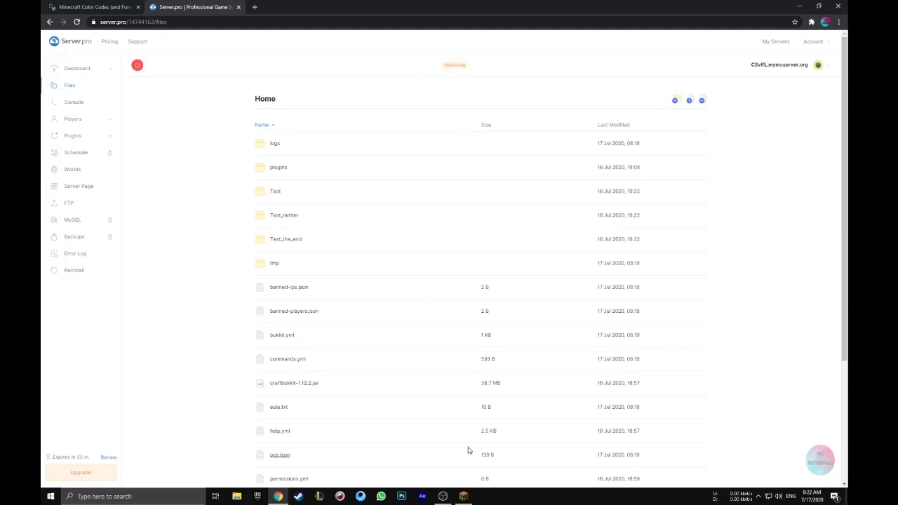
Switch to Minecraft and refresh the multiplayer list to examine My Server's description, checking the server's status in the dashboard meanwhile
click(466, 492)
click(510, 459)
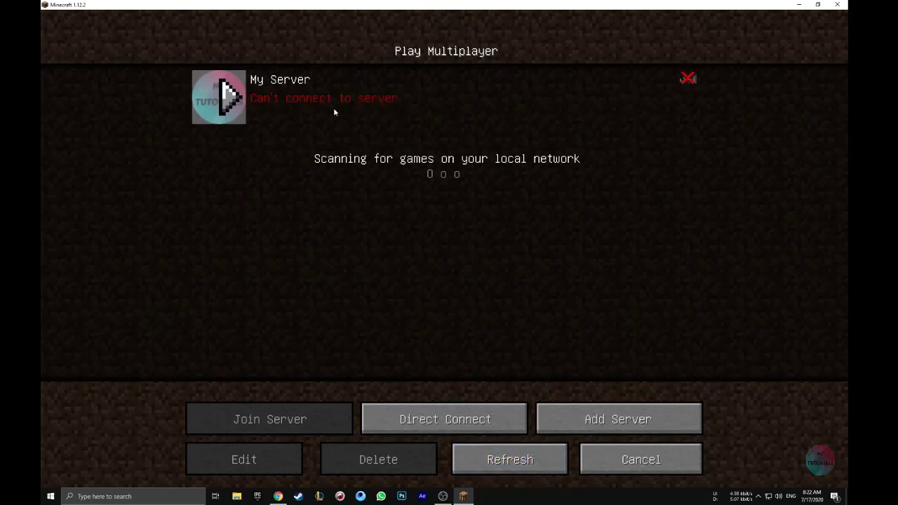
key(alt+Tab)
click(92, 68)
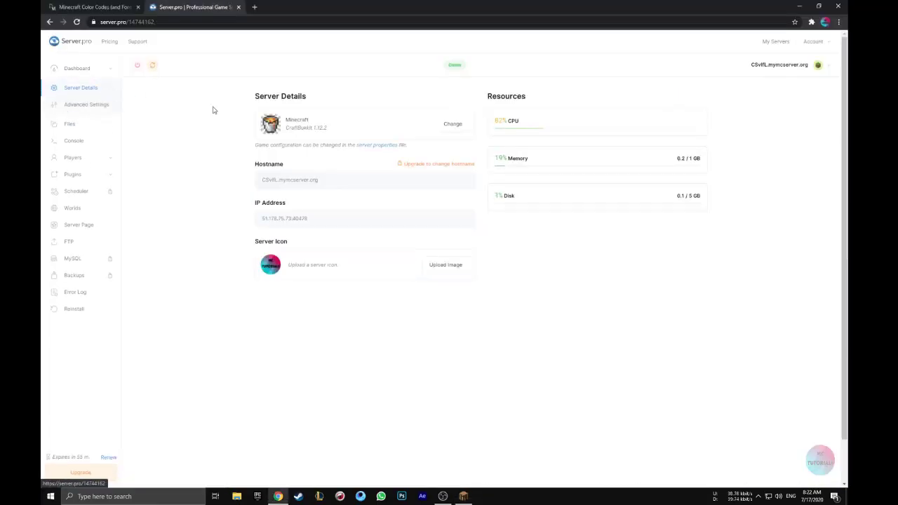
key(alt+Tab)
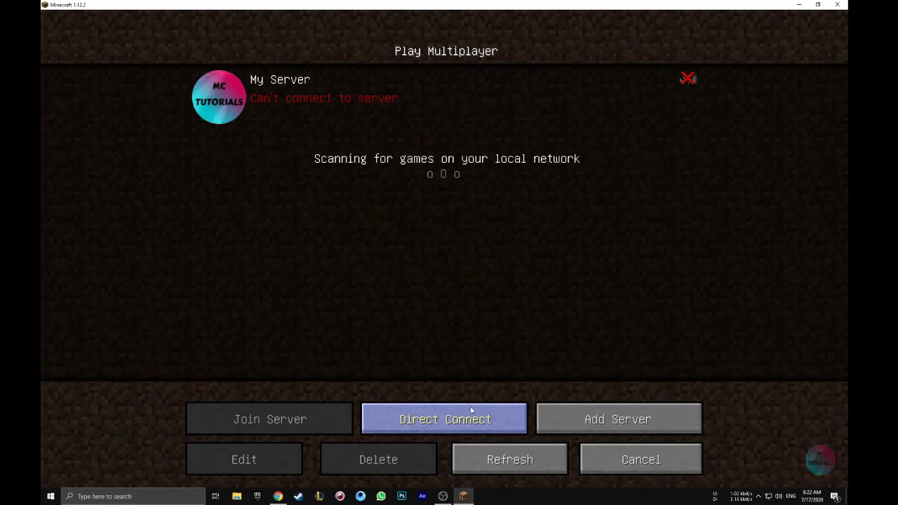
key(alt+Tab)
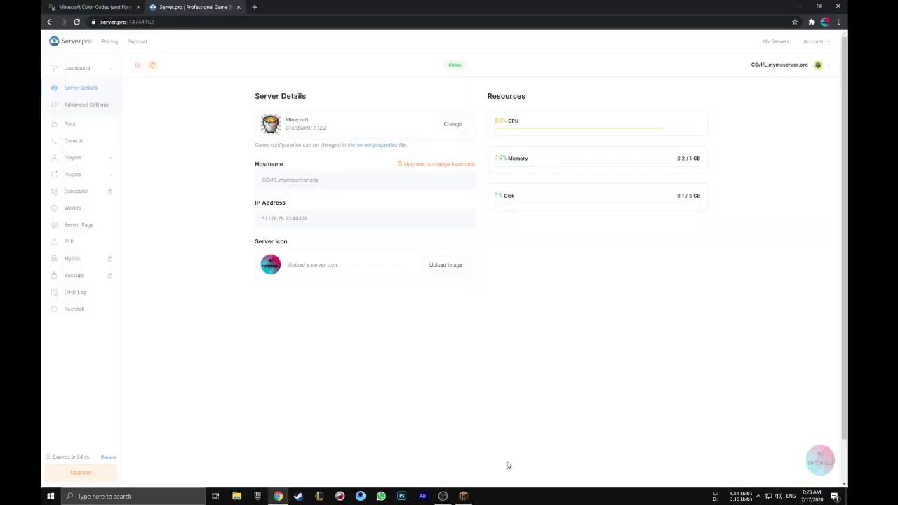
key(alt+Tab)
key(alt+Tab)
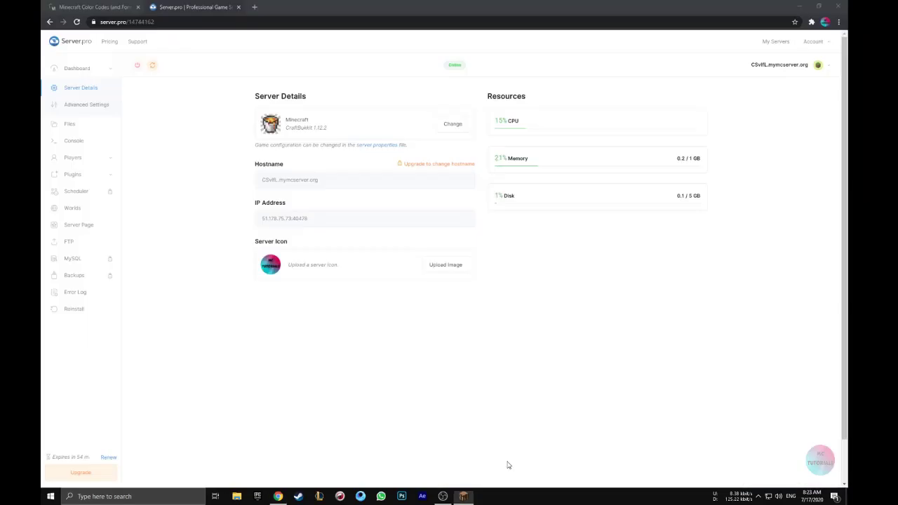
key(alt+Tab)
click(371, 102)
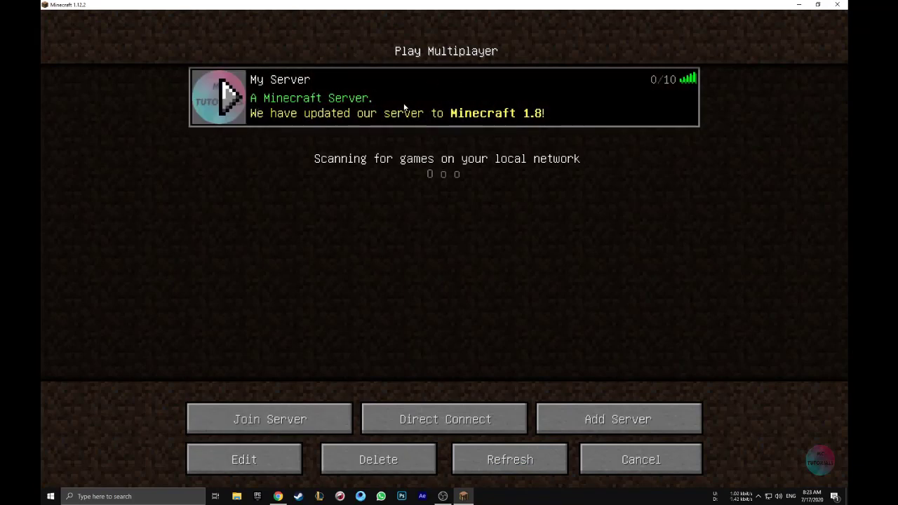
click(493, 462)
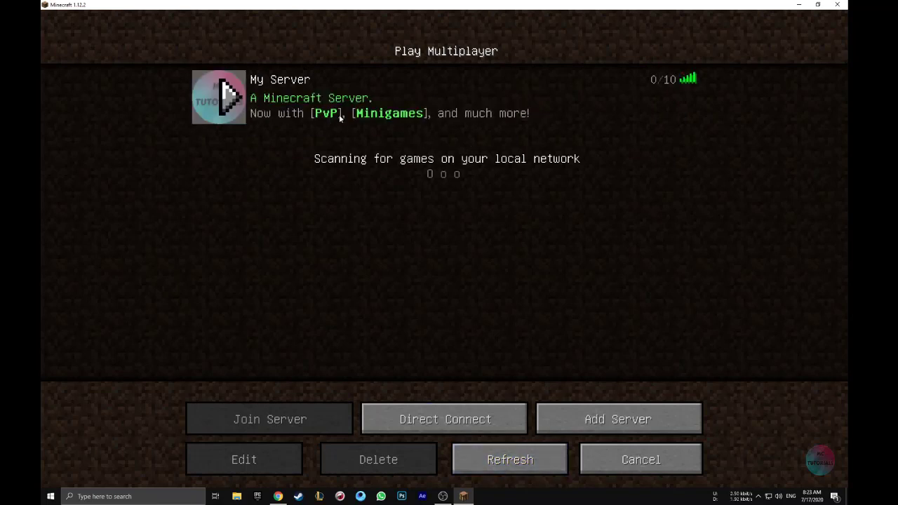
Switch back to Server.pro and open ServerListPlus.yml from the ServerListPlus folder inside the server's plugins folder
key(alt+Tab)
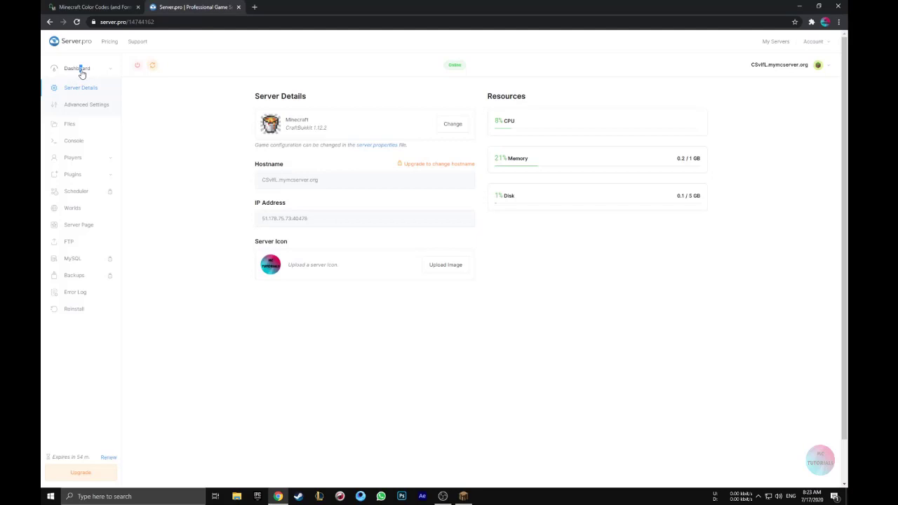
click(85, 106)
click(85, 127)
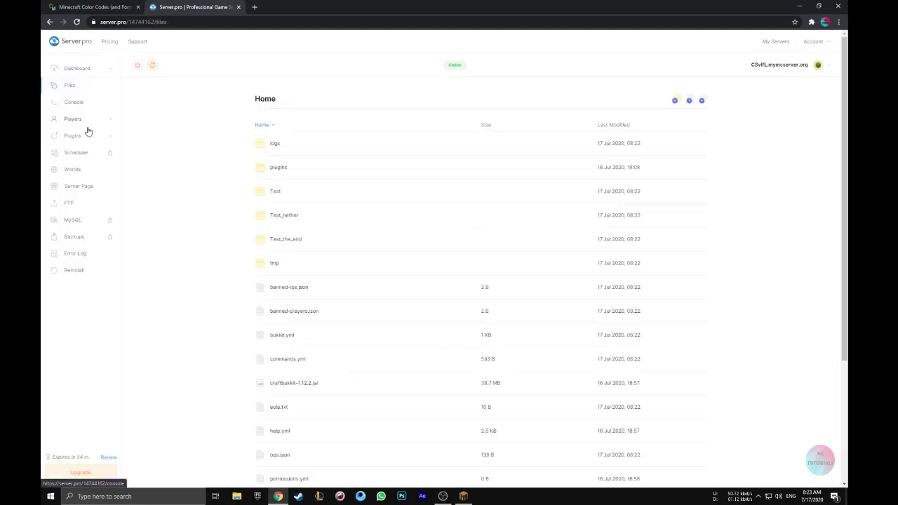
click(280, 171)
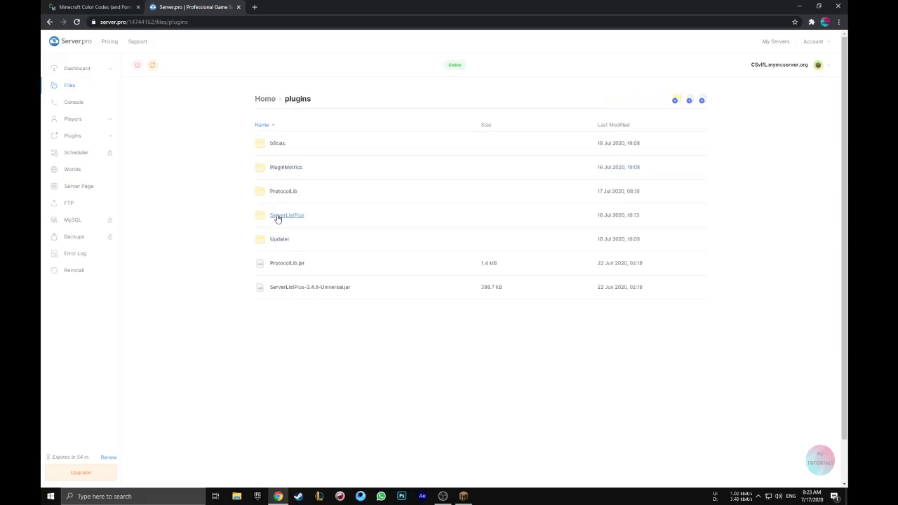
click(277, 215)
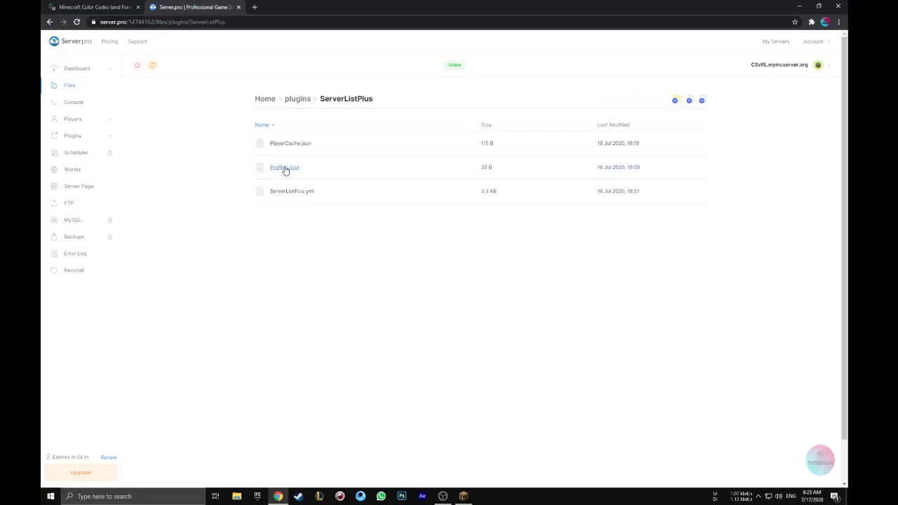
click(293, 192)
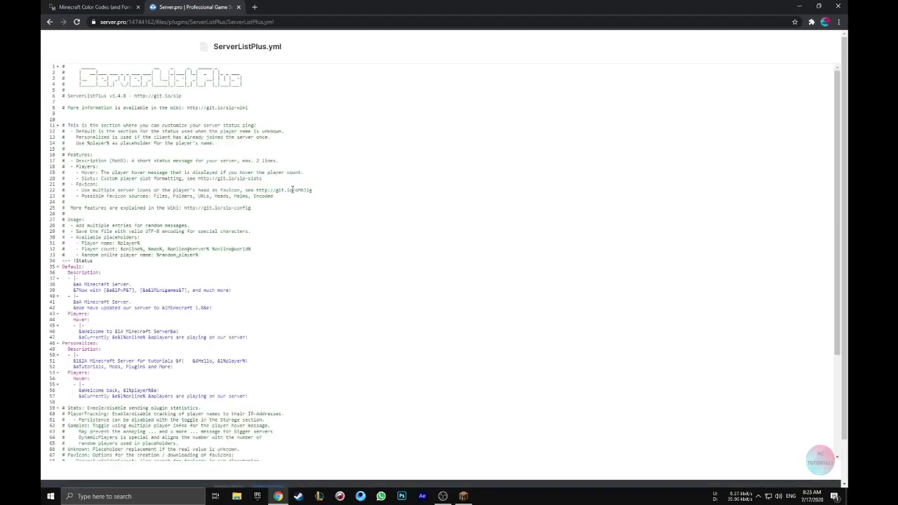
Compare the Default and Personalized descriptions in the file with My Server's description in Minecraft's multiplayer list
scroll(83, 308, down, 3)
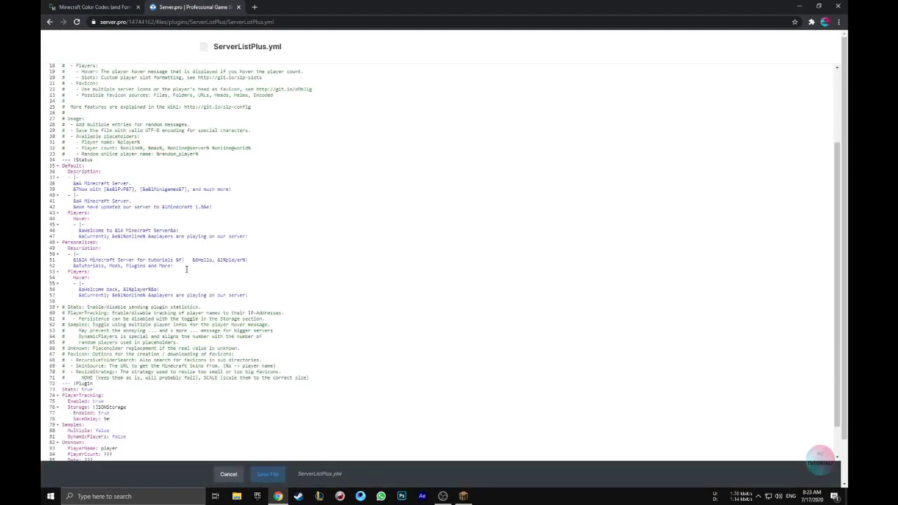
click(231, 296)
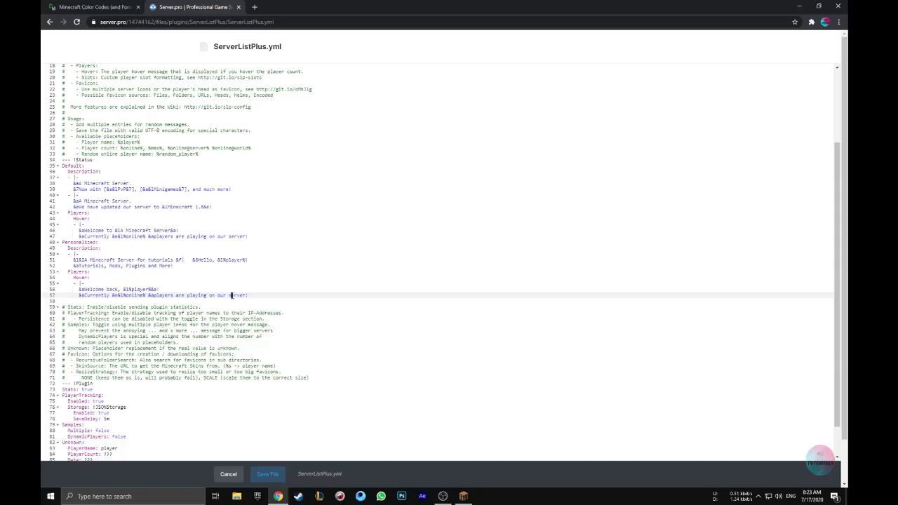
click(151, 261)
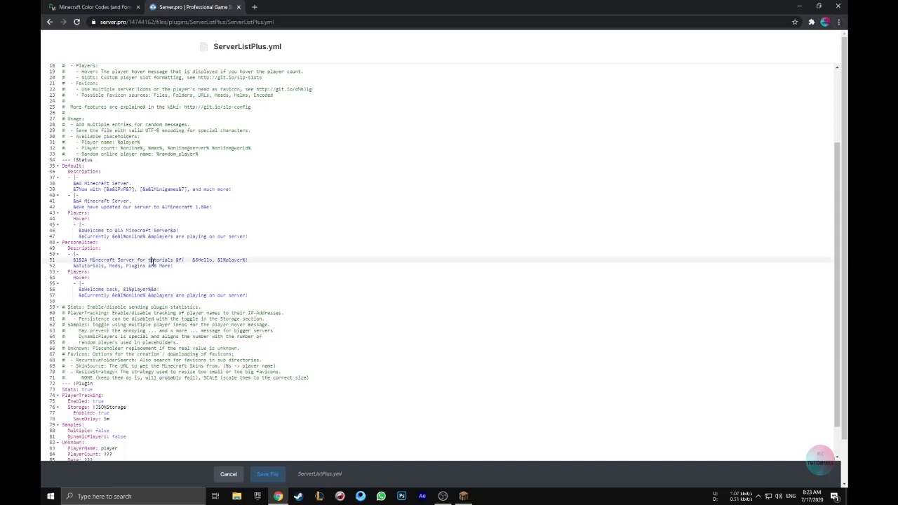
click(111, 202)
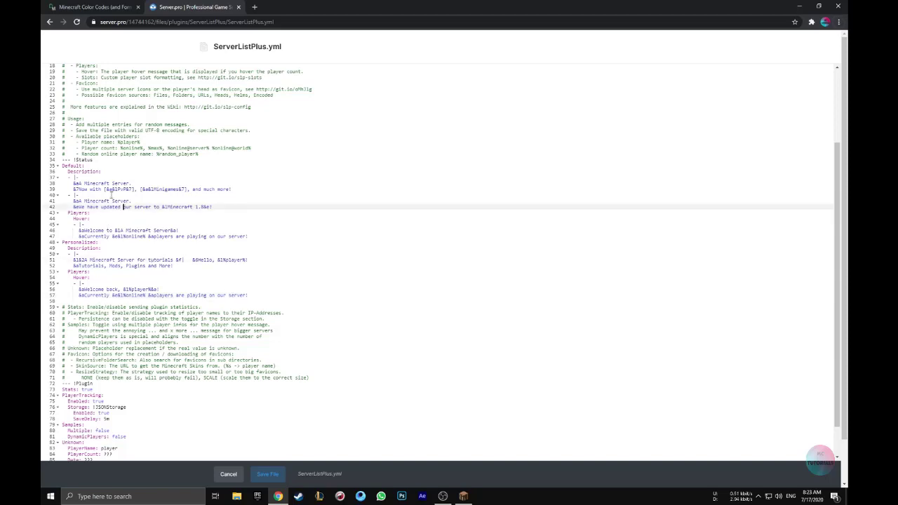
click(110, 208)
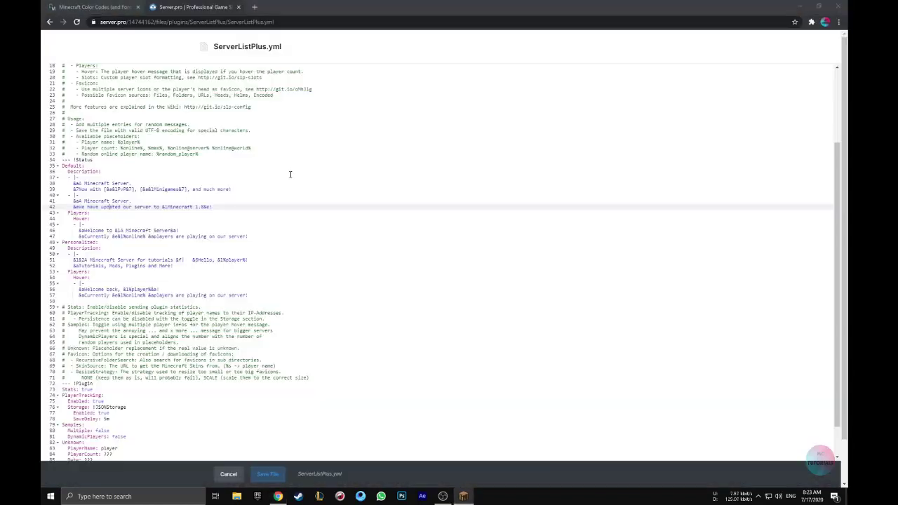
click(148, 261)
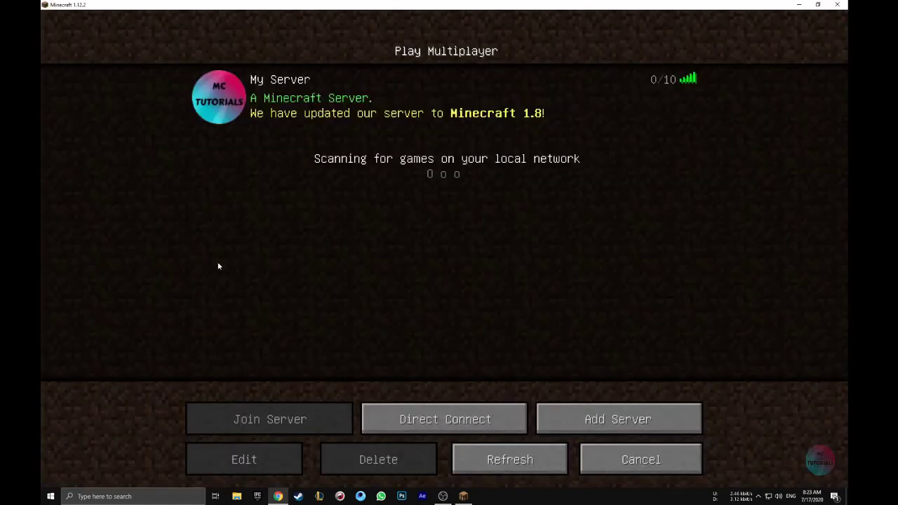
click(490, 457)
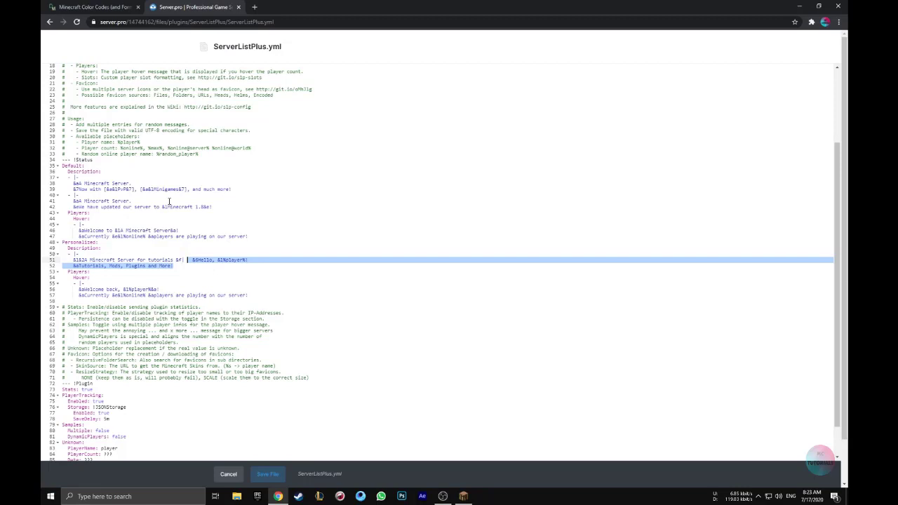
Delete the text of the first line of the first Default description, keeping only its leading "&"
click(137, 189)
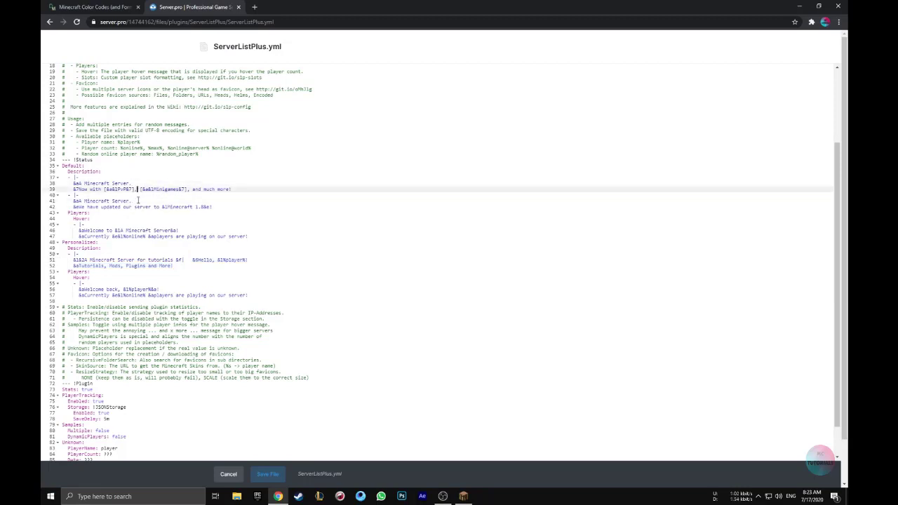
key(Down)
key(Down)
key(Up)
drag(235, 188, 82, 187)
click(140, 184)
key(BackSpace)
key(BackSpace)
key(BackSpace)
key(BackSpace)
key(BackSpace)
key(BackSpace)
key(BackSpace)
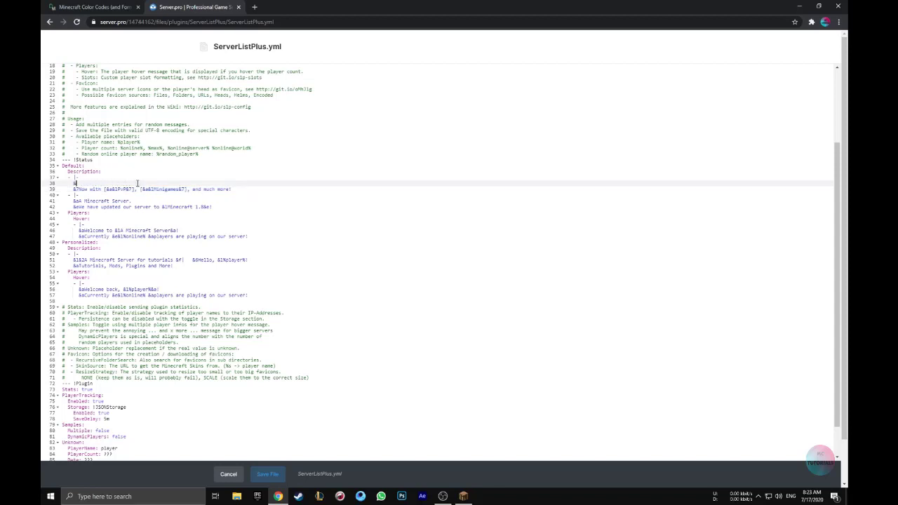
Write line 38 in aqua as "&bHello Guys in this tutorial I will be showing you how to use and edit MOTD plugin in your server"
click(46, 6)
scroll(292, 238, down, 4)
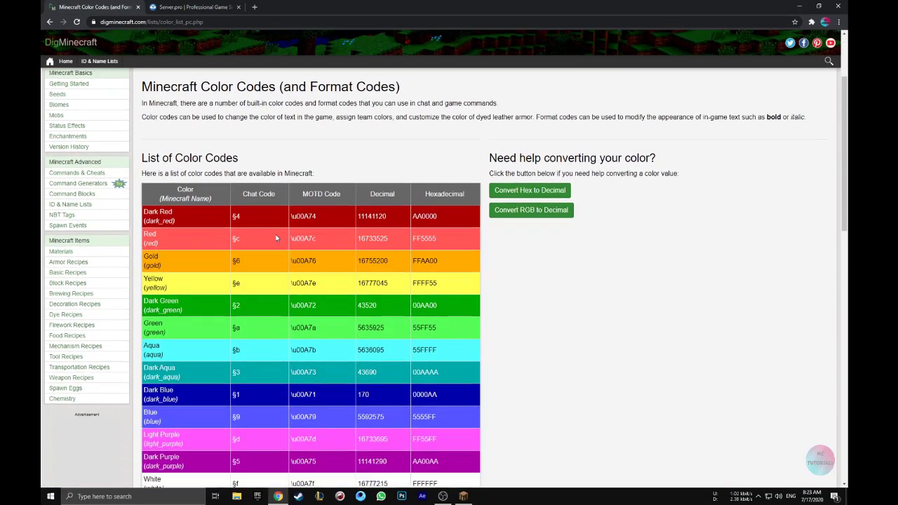
scroll(267, 327, down, 2)
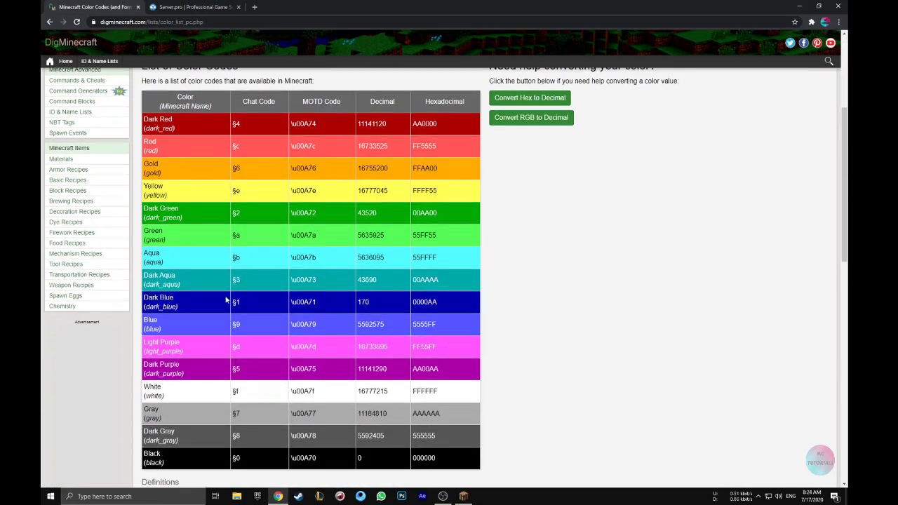
click(188, 6)
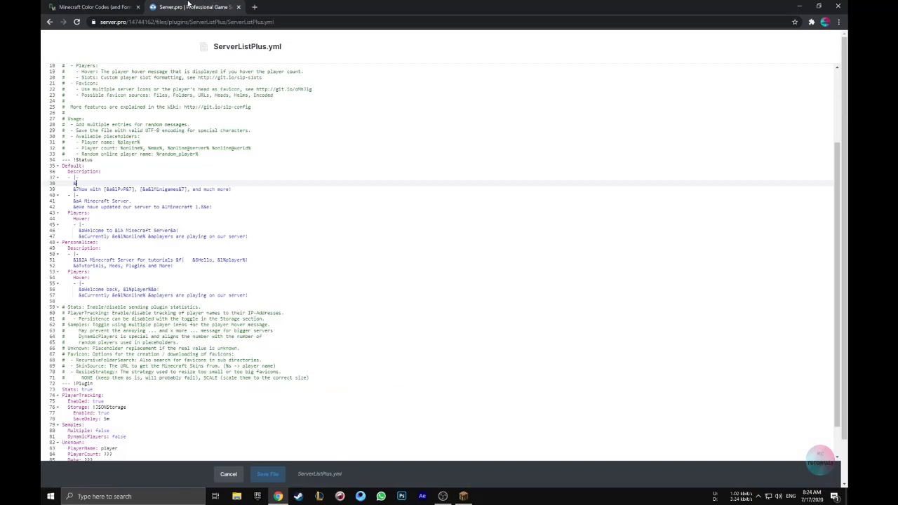
text(Hello )
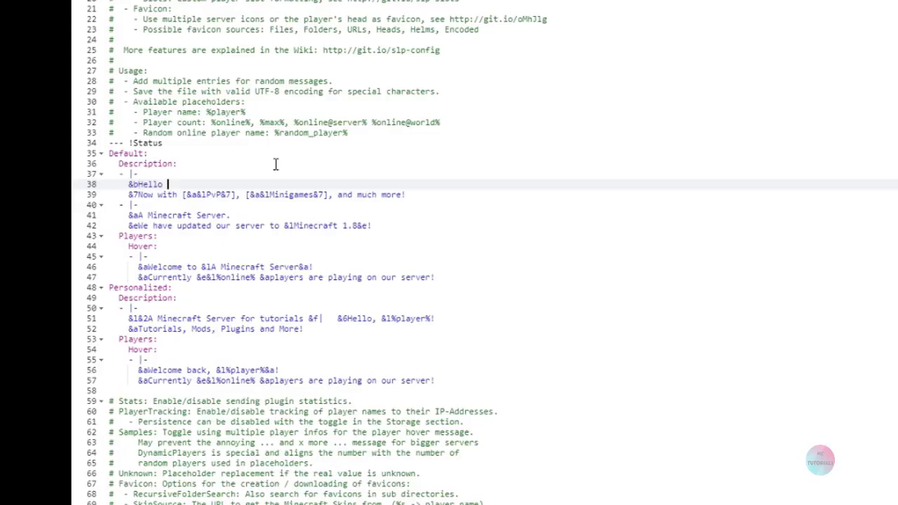
text(Guys in this tutorial I wi)
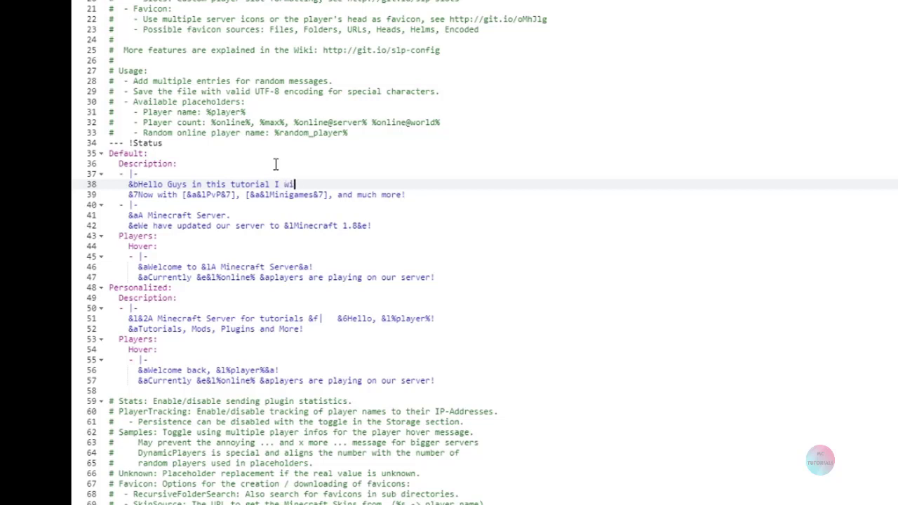
text(ll be showing you how to)
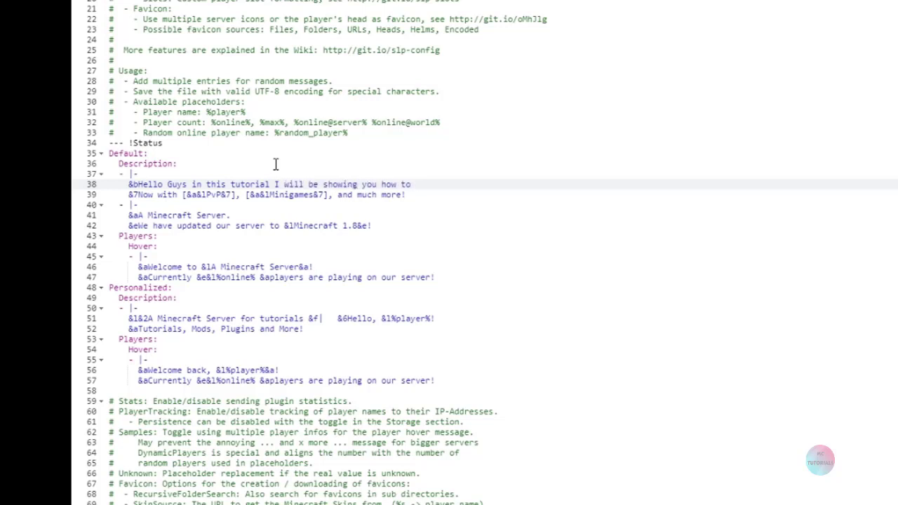
text( use and edit E)
key(BackSpace)
key(BackSpace)
text(MOTD plugin in your server)
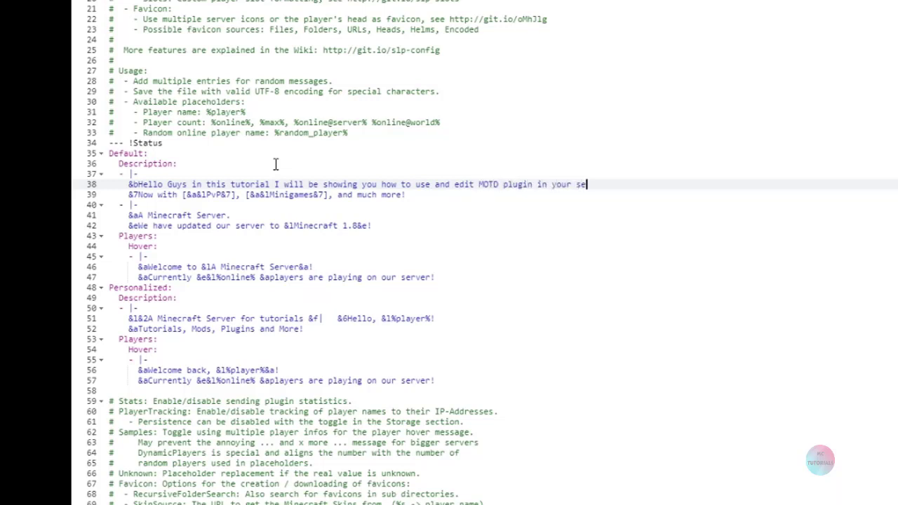
Replace line 39 with "&4Also don't forget to subscribe into my channel &a^-^", using the dark red and green codes from the DigMinecraft color list
click(421, 194)
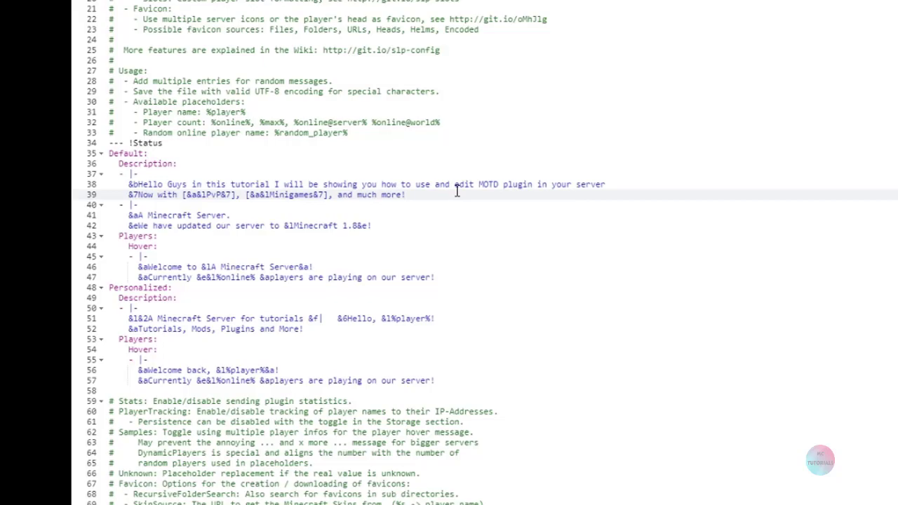
key(shift+Home)
key(BackSpace)
key(alt+Tab)
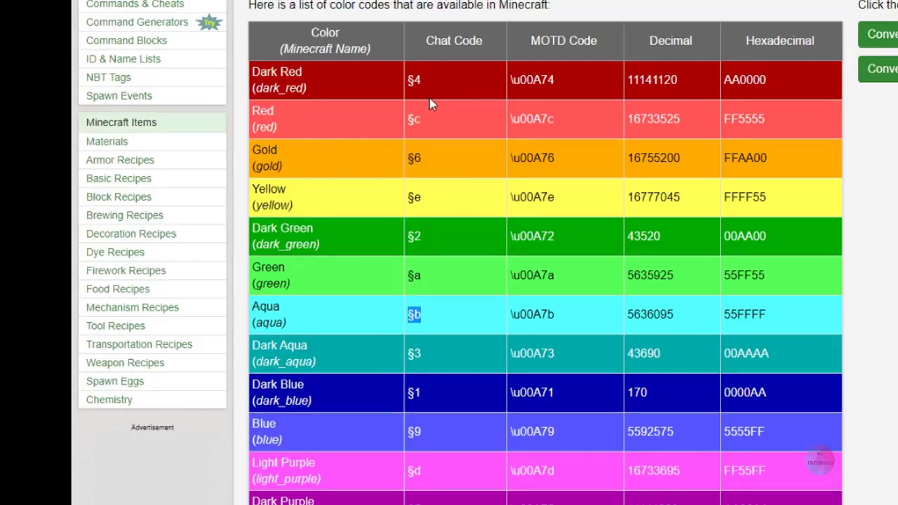
mouse_move(420, 80)
mouse_down()
mouse_move(281, 84)
mouse_move(414, 80)
mouse_up()
key(alt+Tab)
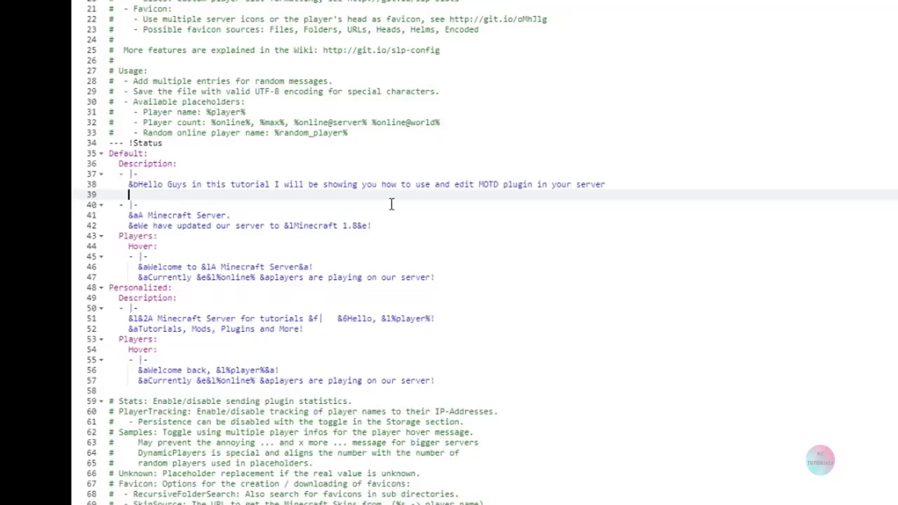
text(&4&l)
text(so don't forget to sub)
text(scribe into my channel)
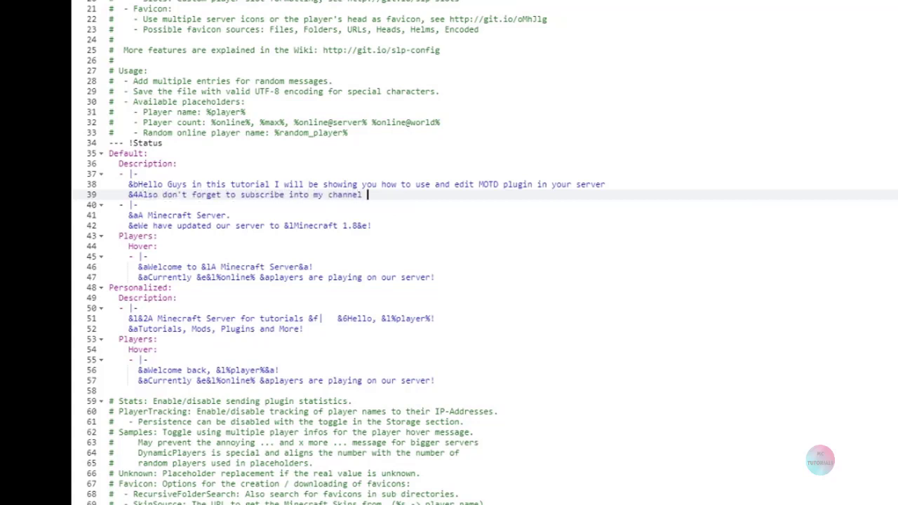
key(alt+Tab)
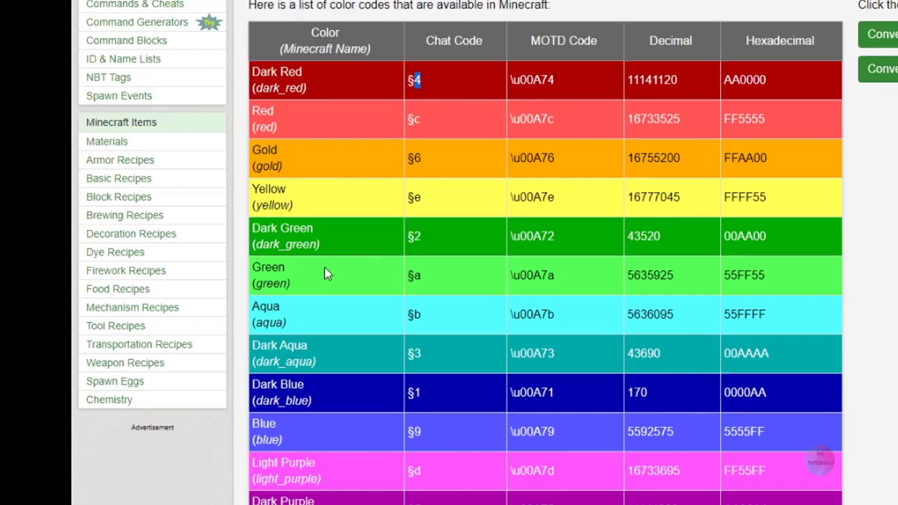
key(alt+Tab)
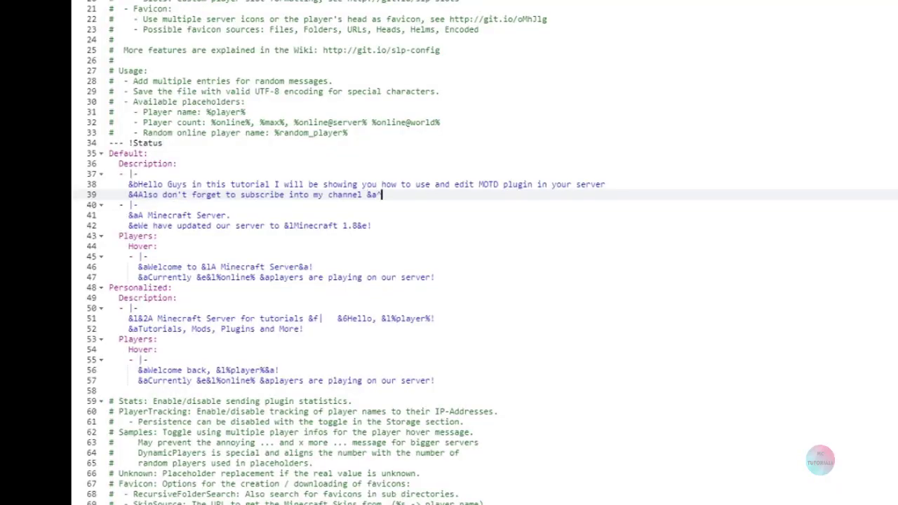
click(381, 227)
click(296, 205)
click(292, 194)
Replace the first line of the second Default description with "&1This is Tutorial server."
click(272, 216)
drag(272, 216, 115, 219)
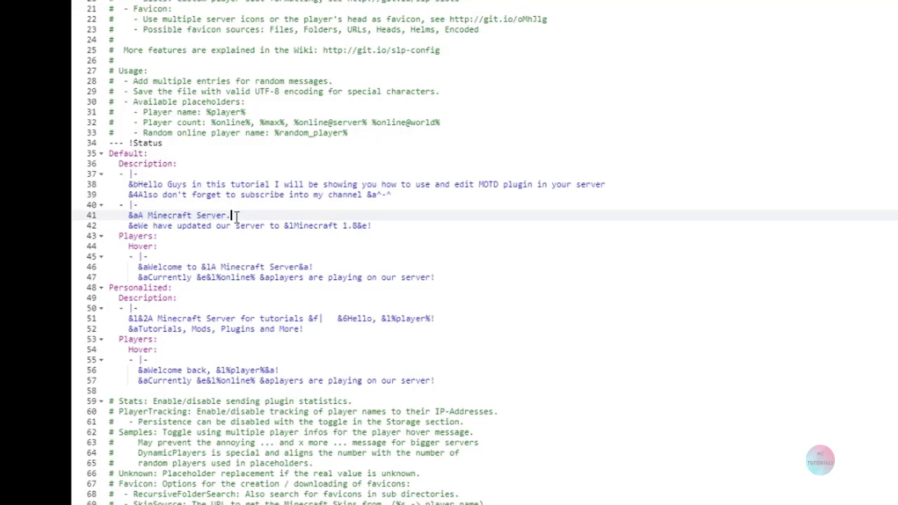
drag(232, 214, 133, 214)
key(BackSpace)
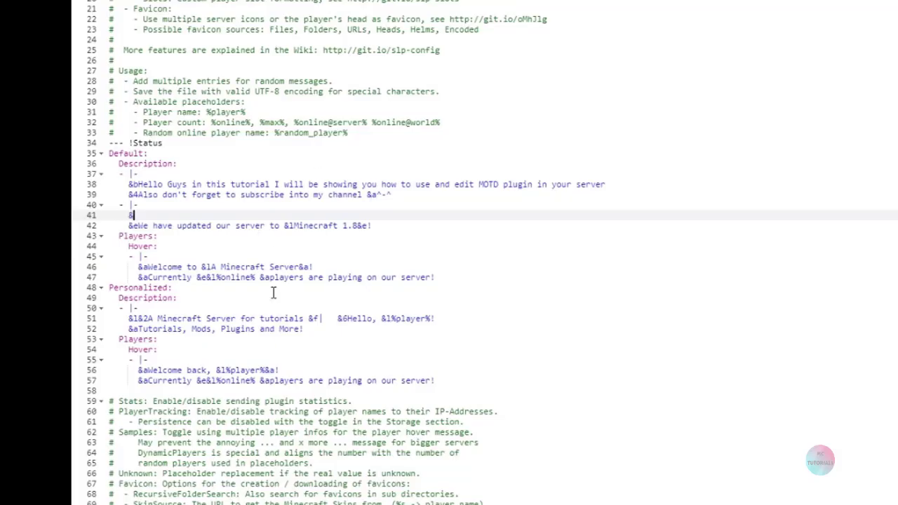
text(lThis is Tutorial )
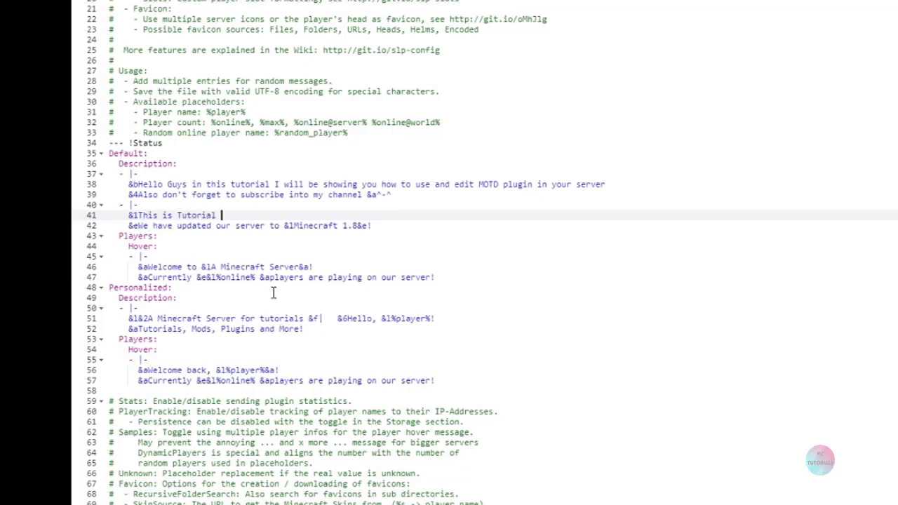
text(server.)
Replace the second line of the second Default description with "&7 Mods, Plugins and More!" and save the file
drag(385, 225, 131, 225)
key(BackSpace)
key(alt+Tab)
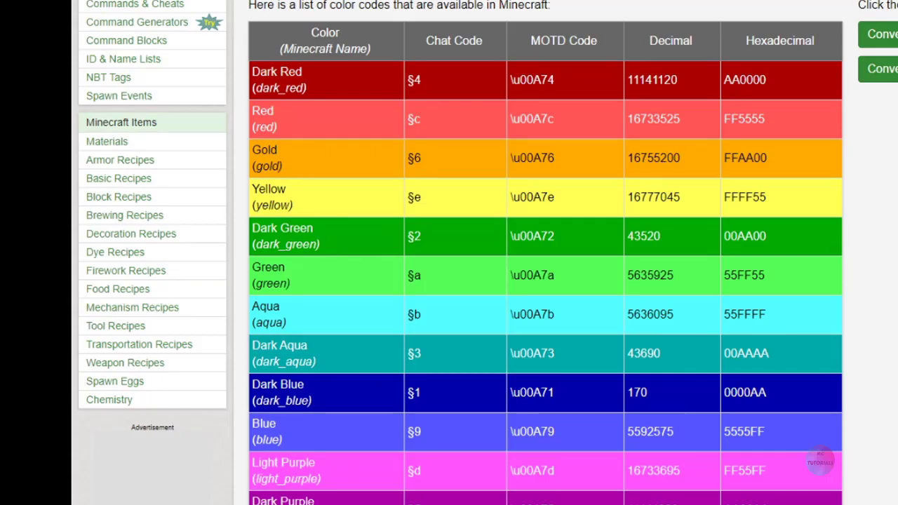
key(alt+Tab)
text(&)
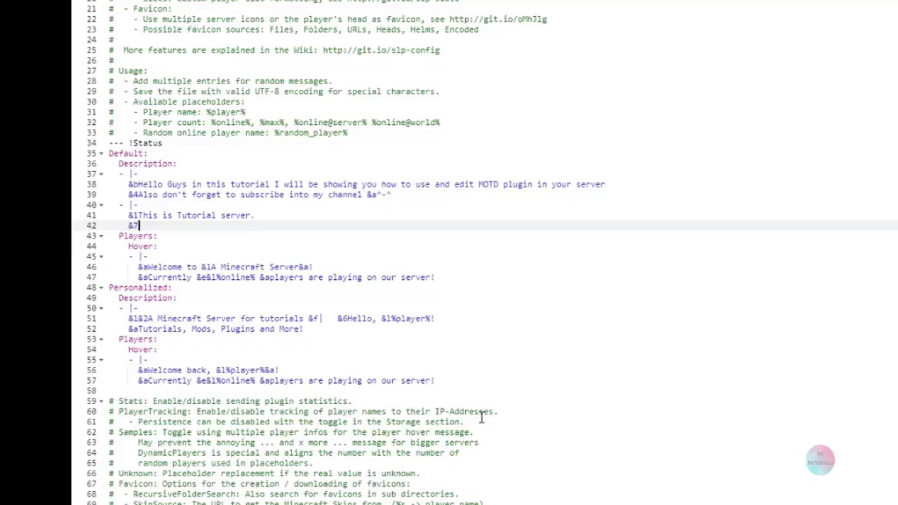
text(7 Mods and Plugins)
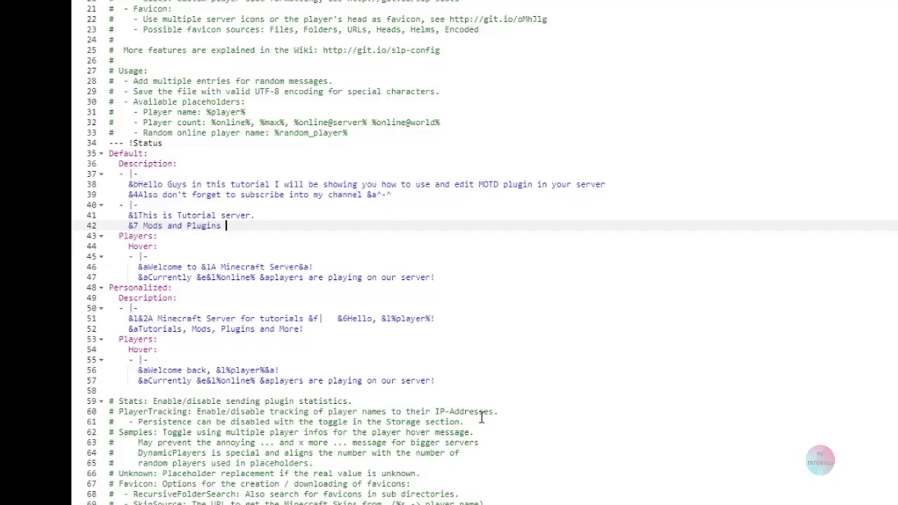
key(BackSpace)
key(BackSpace)
key(BackSpace)
key(BackSpace)
key(BackSpace)
key(BackSpace)
key(BackSpace)
key(BackSpace)
key(BackSpace)
key(BackSpace)
key(BackSpace)
key(BackSpace)
text(, Plugins and More!)
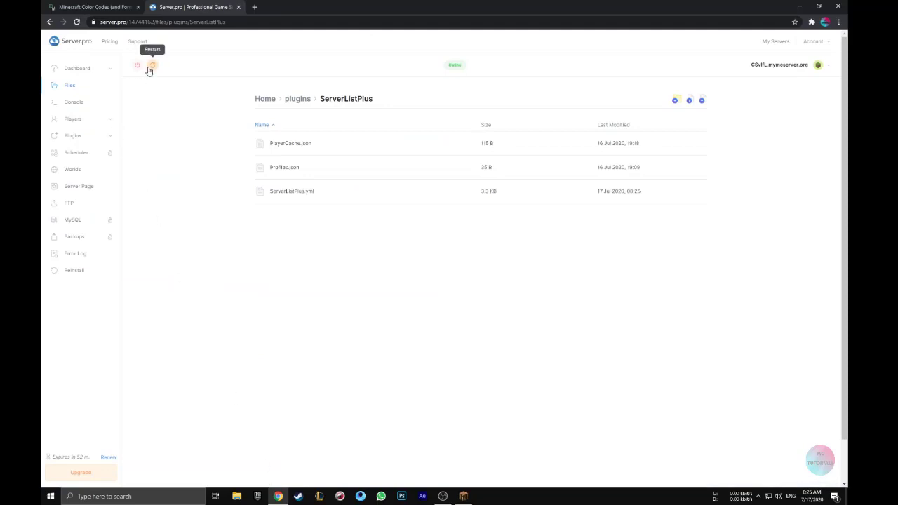
Restart the server and refresh Minecraft's multiplayer list to examine My Server's edited descriptions
click(150, 67)
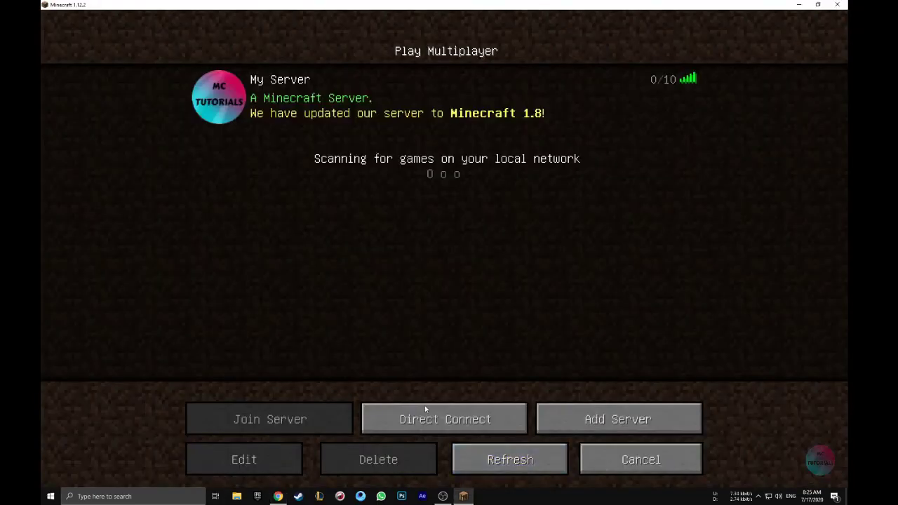
click(489, 463)
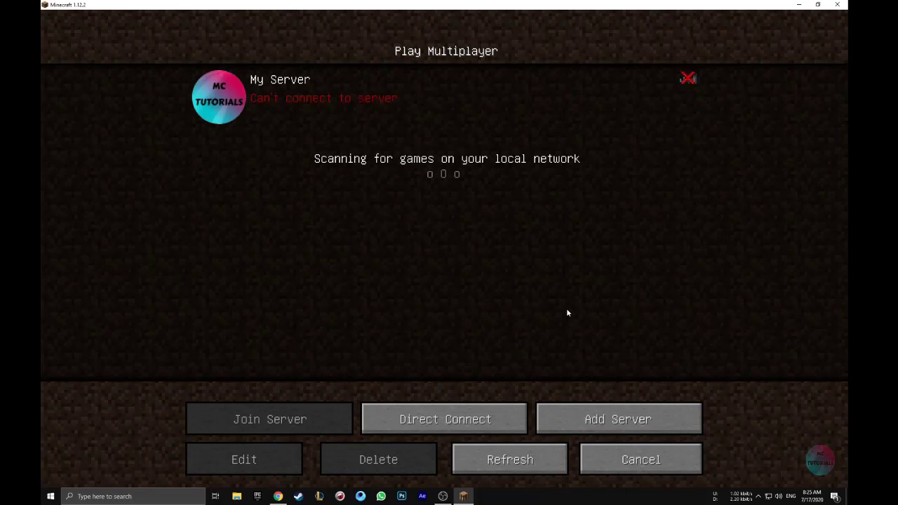
click(530, 460)
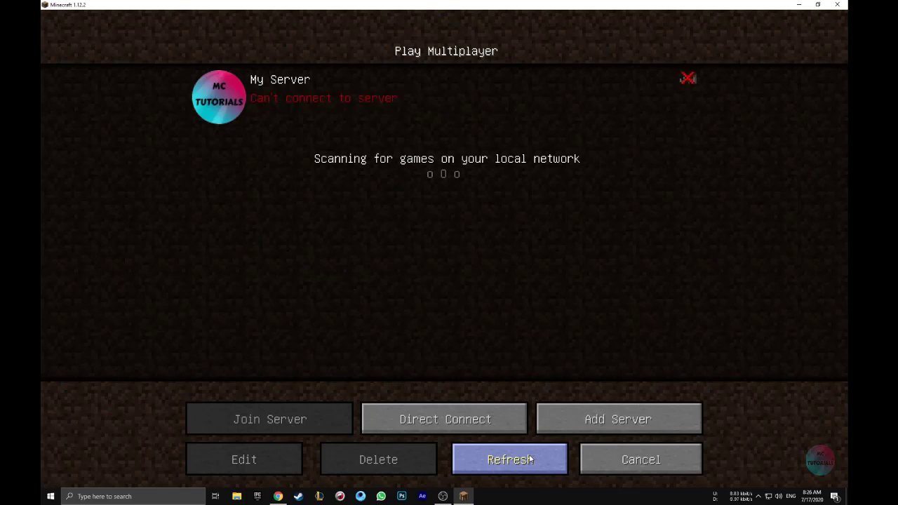
click(529, 460)
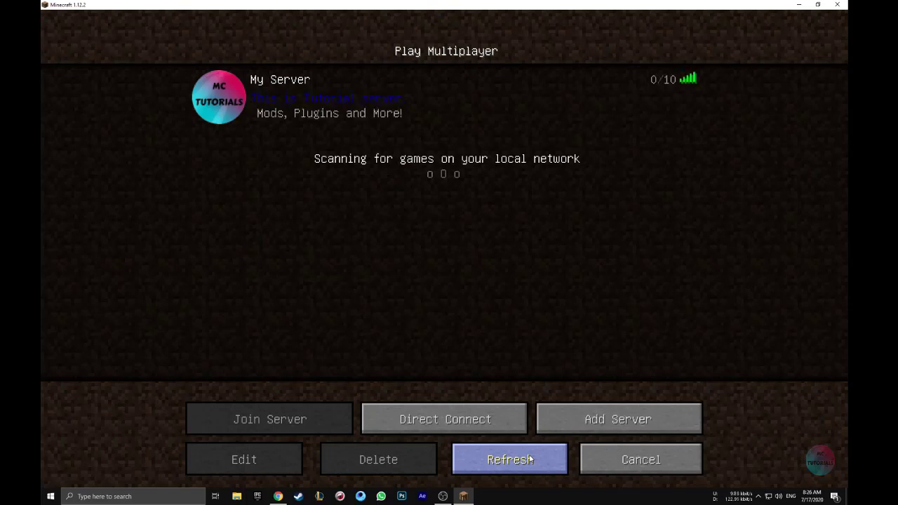
mouse_move(302, 103)
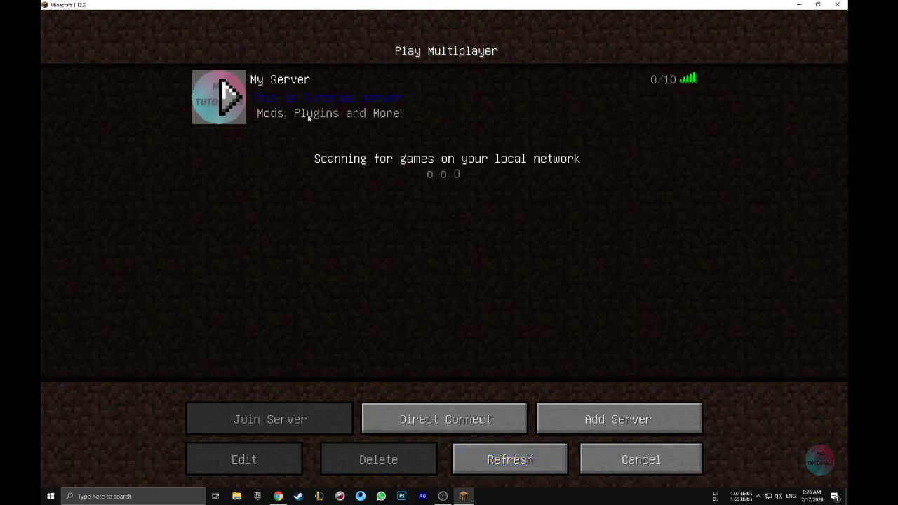
click(526, 457)
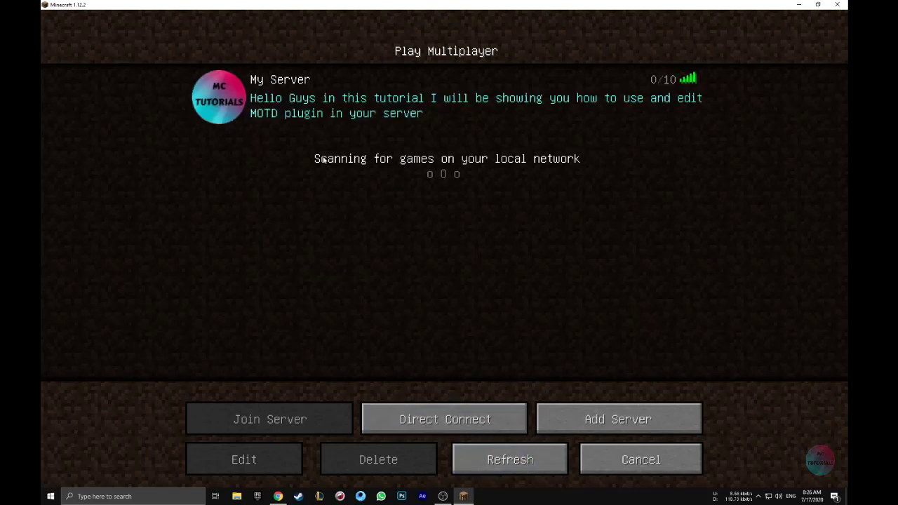
mouse_move(344, 105)
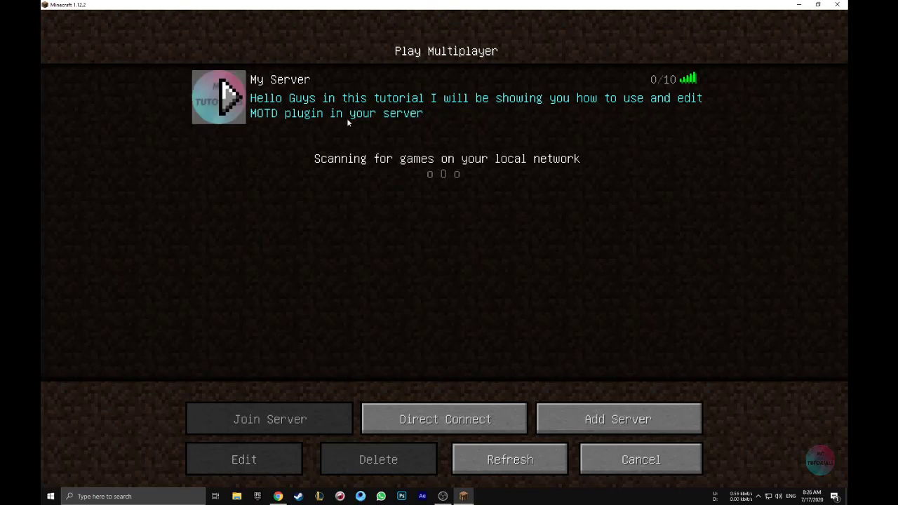
click(519, 456)
Switch back to Server.pro and reopen ServerListPlus.yml from the ServerListPlus folder inside the server's plugins folder
key(alt+Tab)
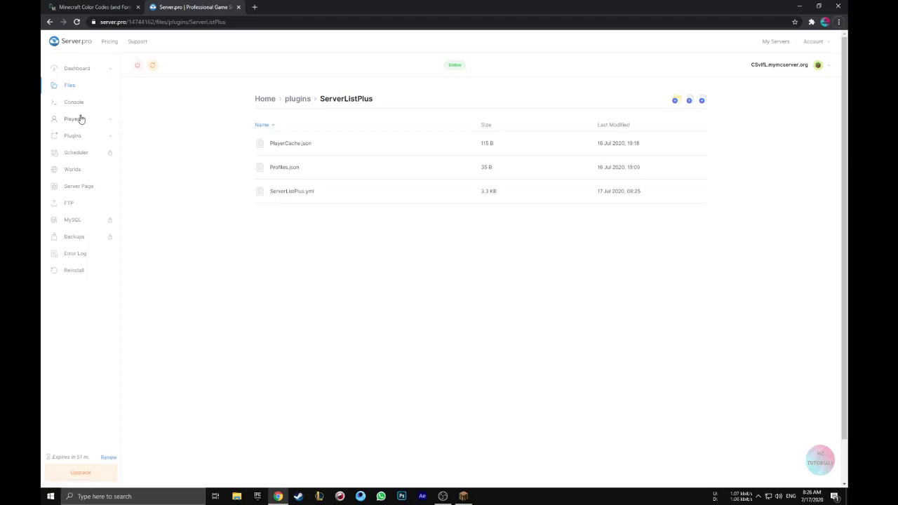
click(82, 120)
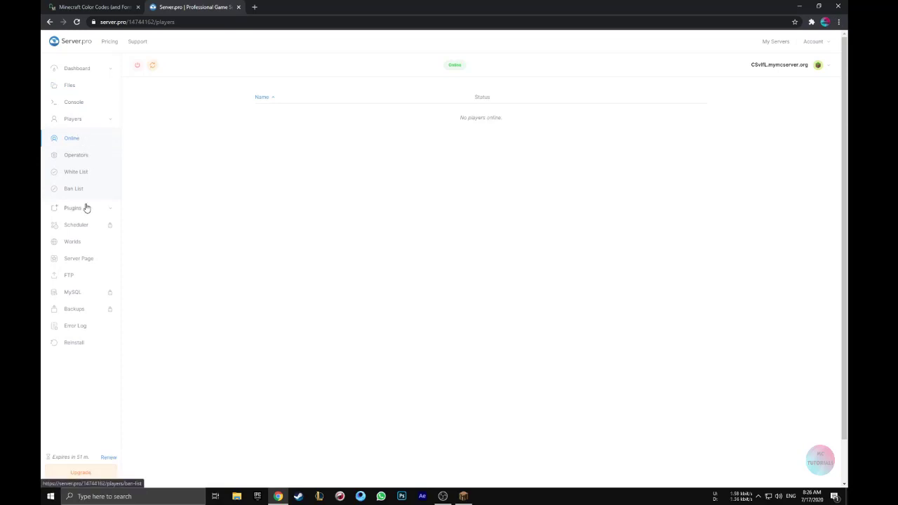
click(77, 93)
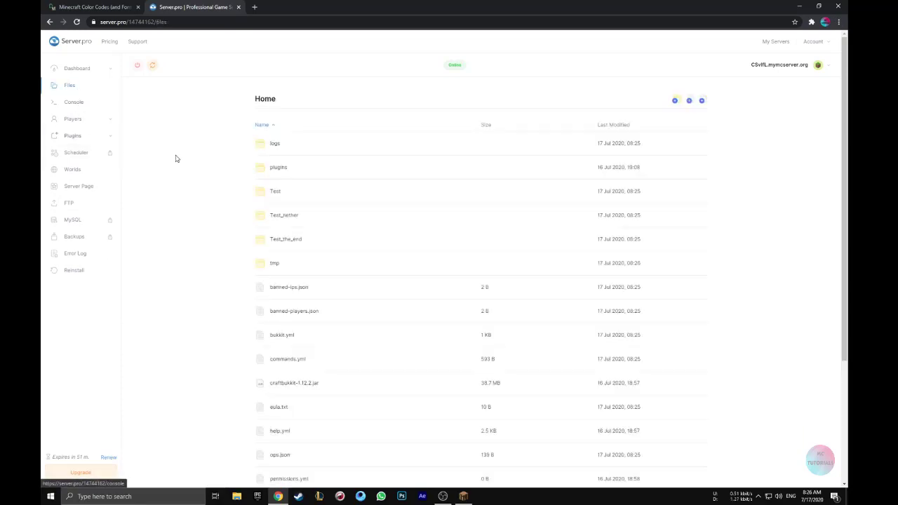
click(273, 170)
click(284, 216)
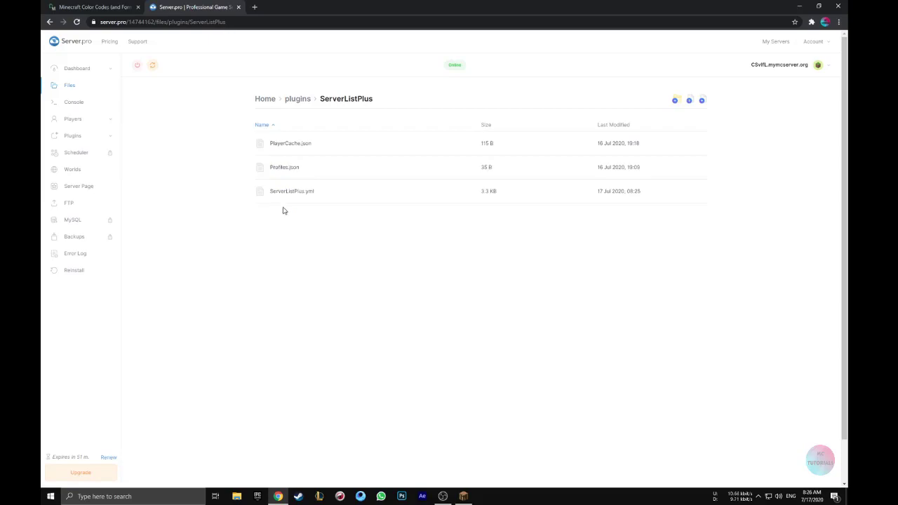
click(283, 190)
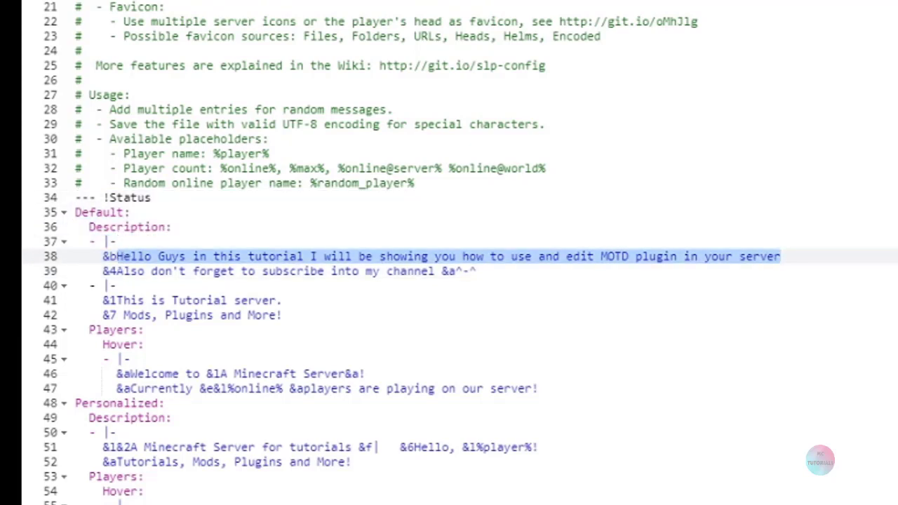
Replace the first Default description line's text after &b with "Hello Guys In This Video I will be showing MOTD PLUGIN" and save the file
text(Hell)
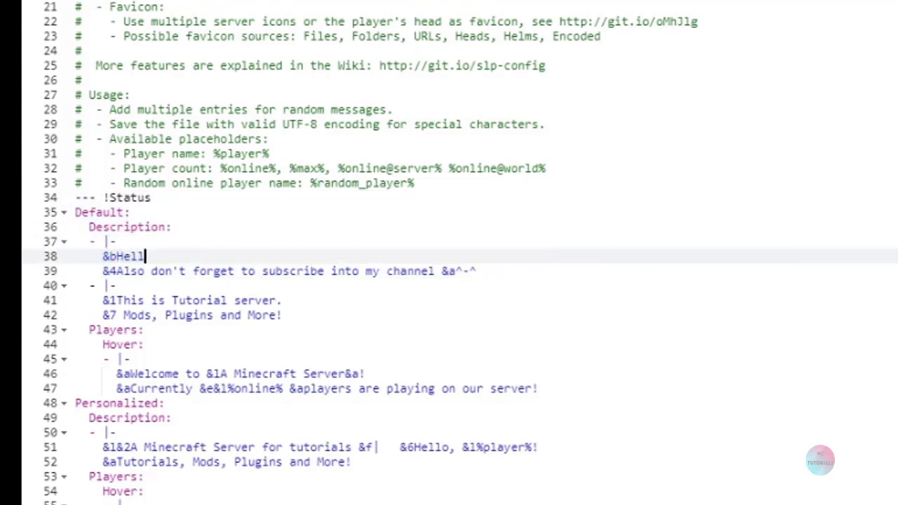
text(o Guys In)
key(BackSpace)
text(In th)
text(his)
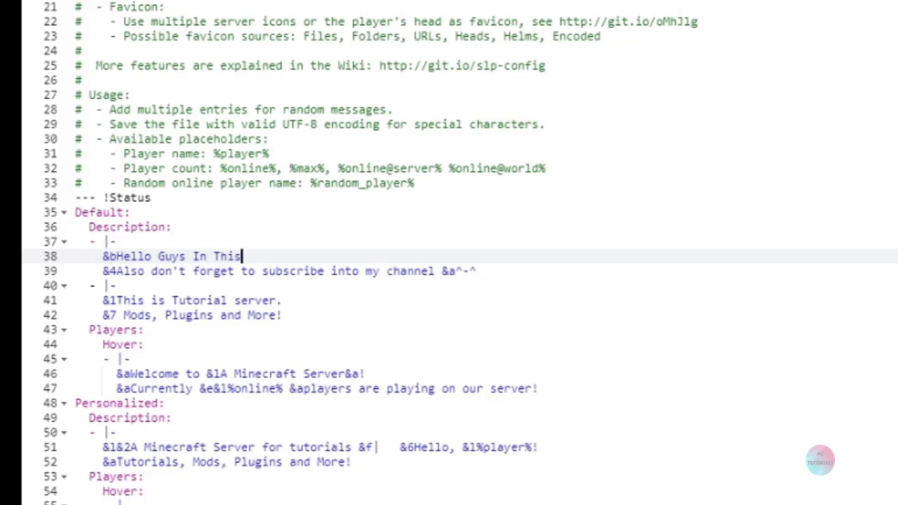
text( Vide I)
key(BackSpace)
key(BackSpace)
key(BackSpace)
key(BackSpace)
text(eo I will be )
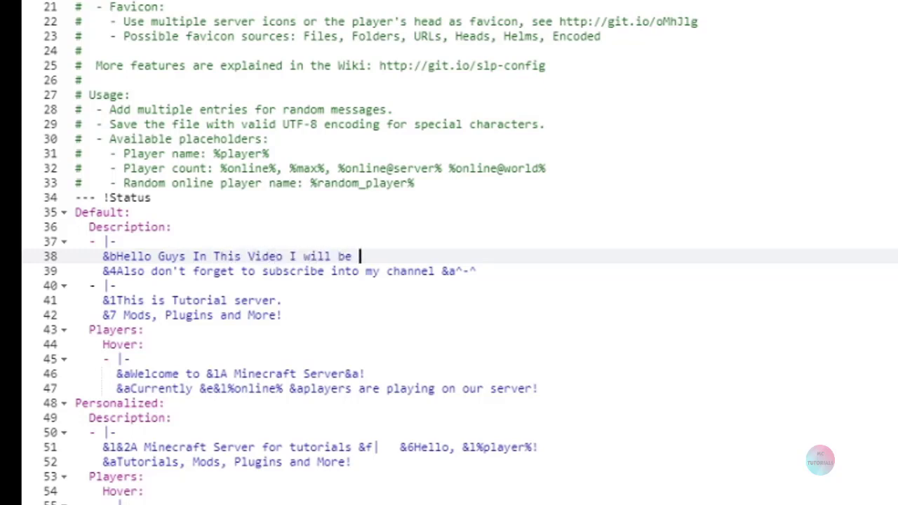
text(showing MOTD PL)
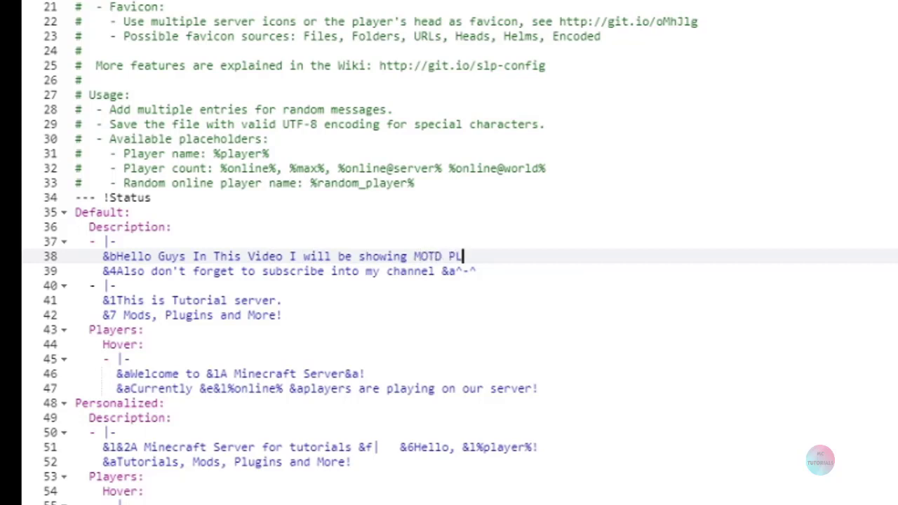
text(GUIN)
key(BackSpace)
key(BackSpace)
key(BackSpace)
key(BackSpace)
text(UGINS)
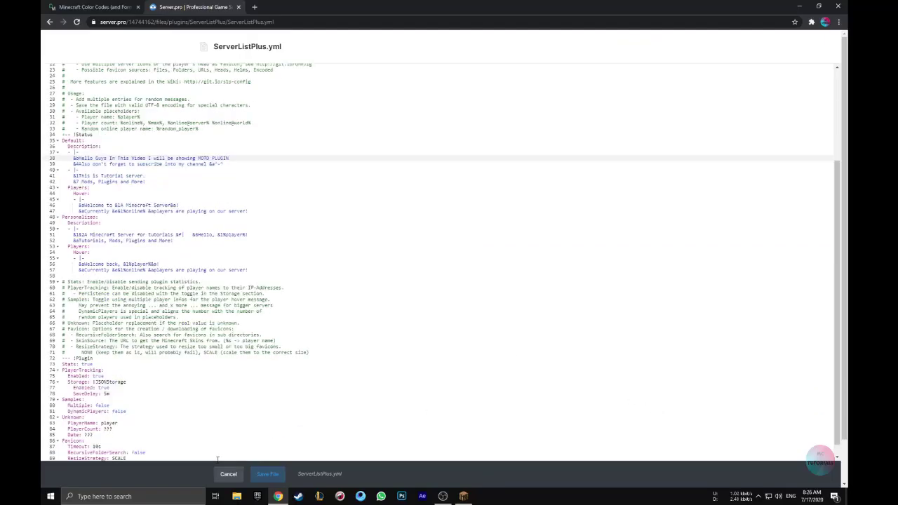
click(264, 475)
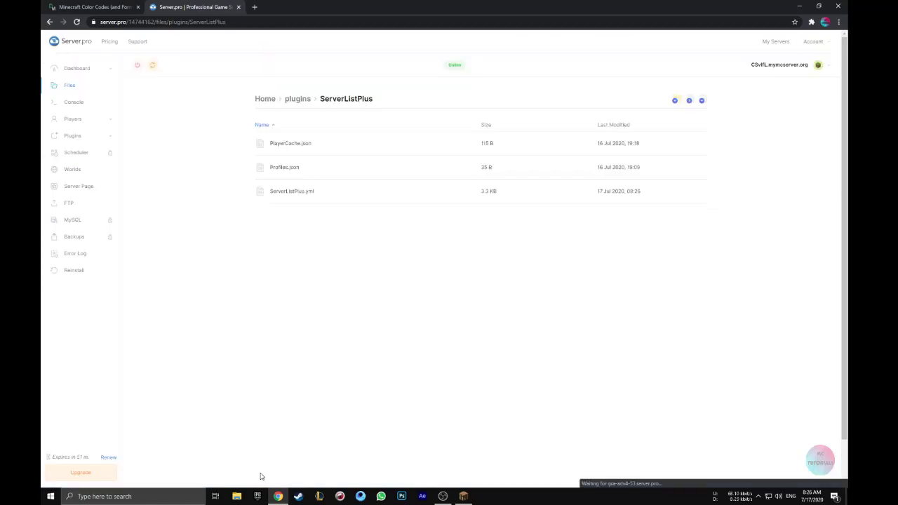
Restart the server, switch to Minecraft and refresh the multiplayer list repeatedly to check My Server's shortened description
click(138, 65)
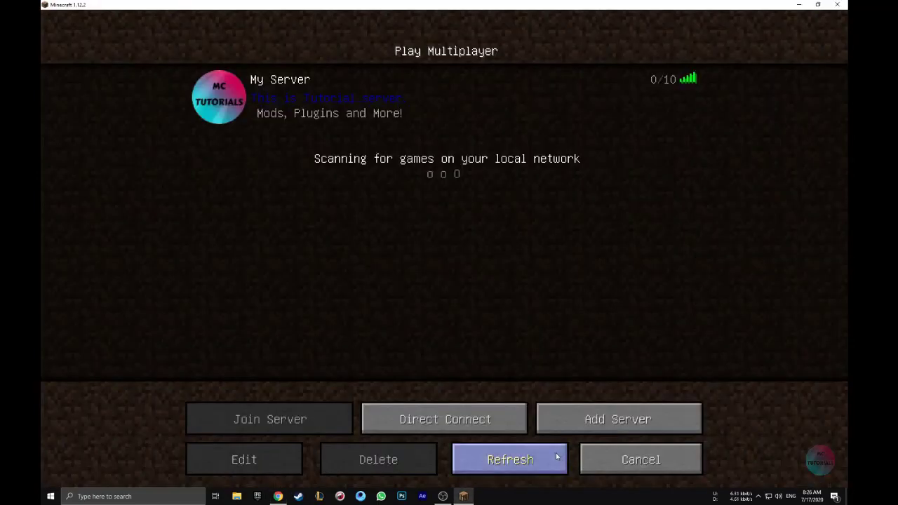
click(556, 457)
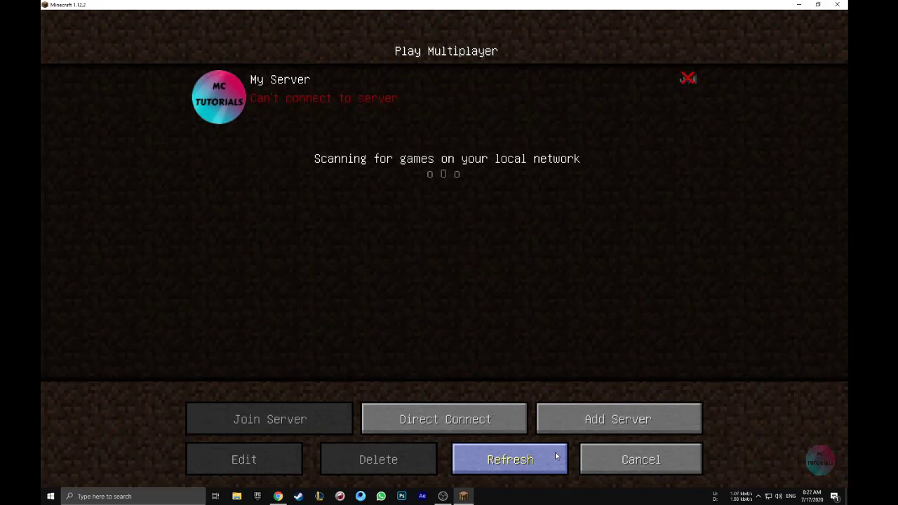
click(556, 457)
click(556, 457)
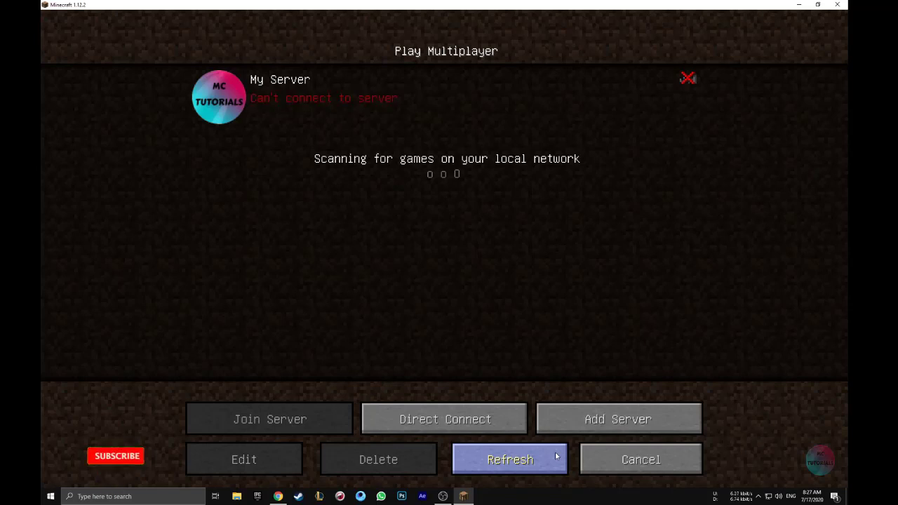
click(554, 456)
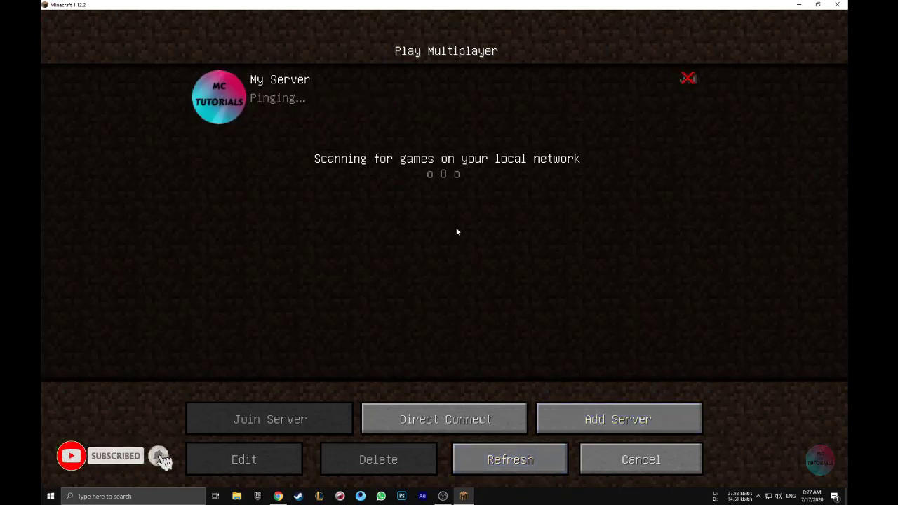
click(507, 458)
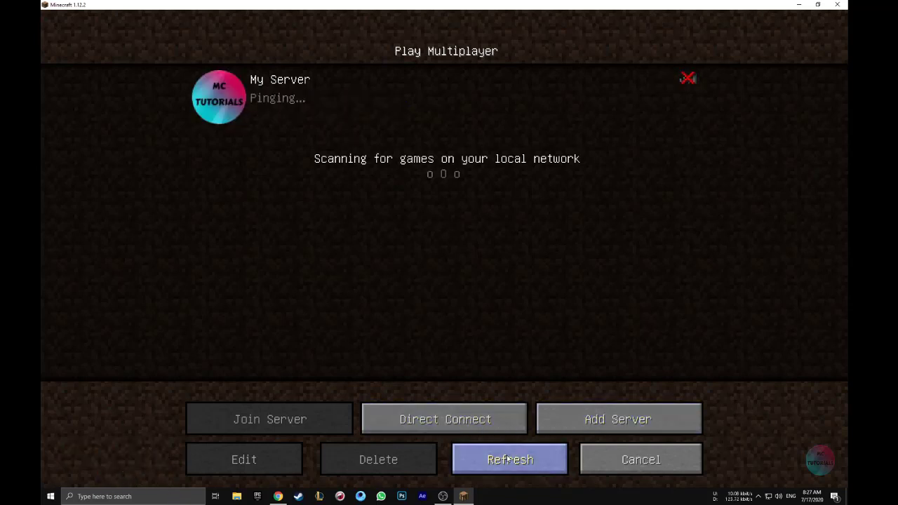